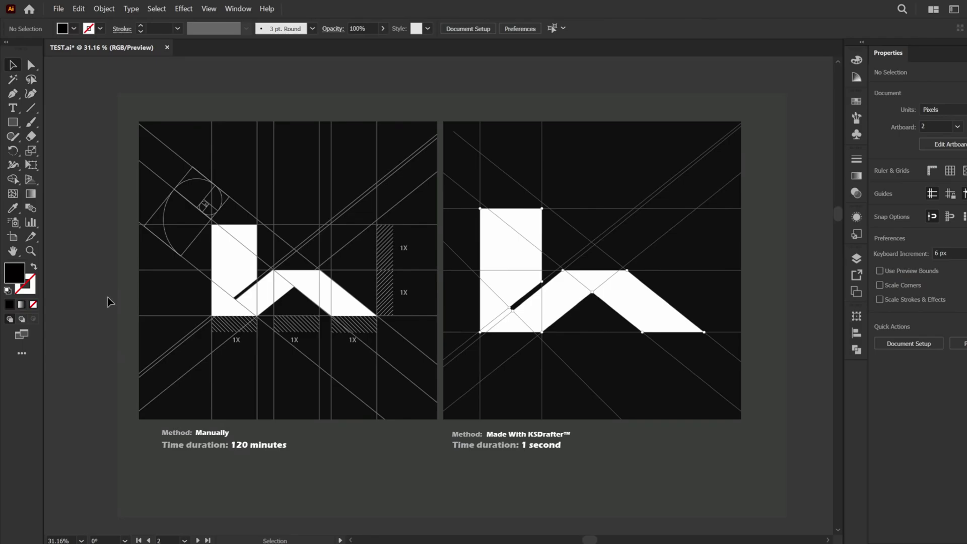
Create a new document from the Web-Large preset at 1920 x 1080 px.
key(ctrl+n)
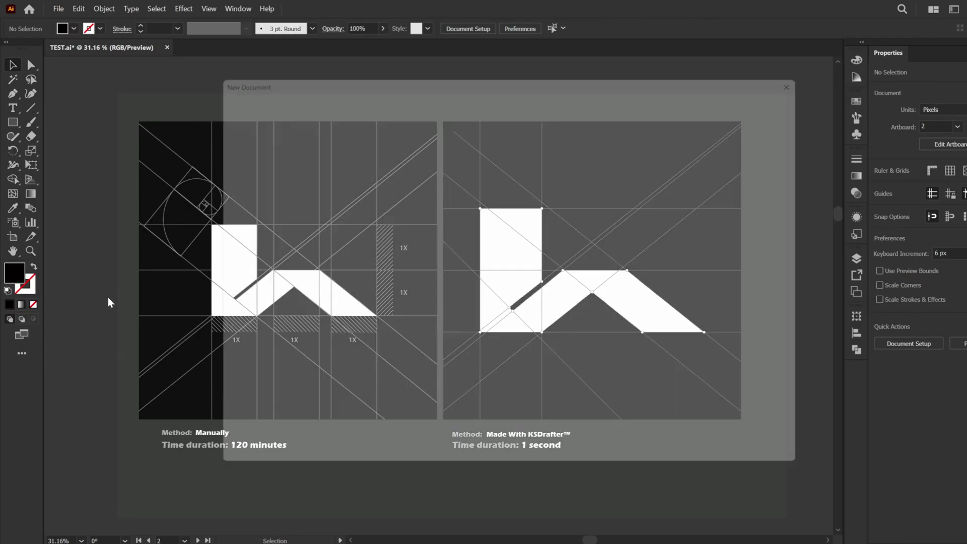
click(334, 87)
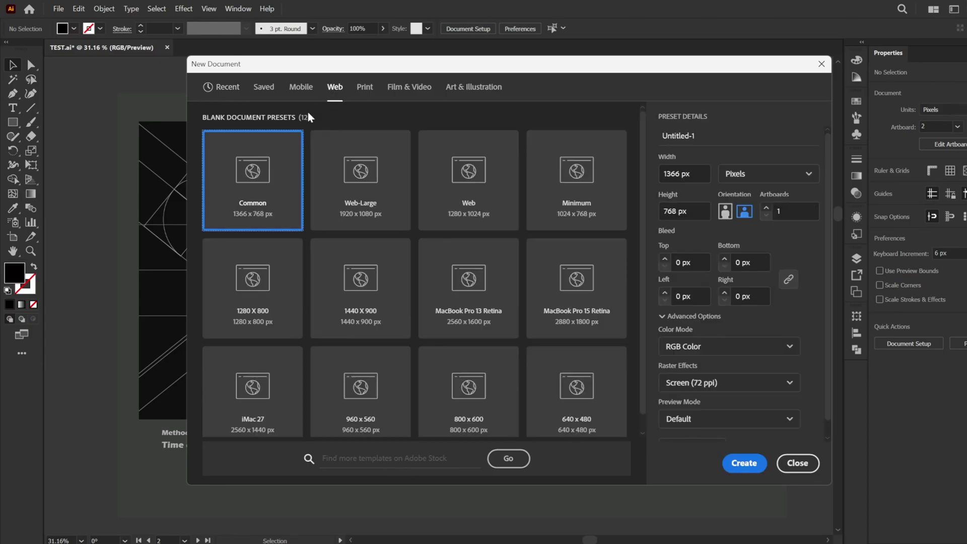
click(367, 187)
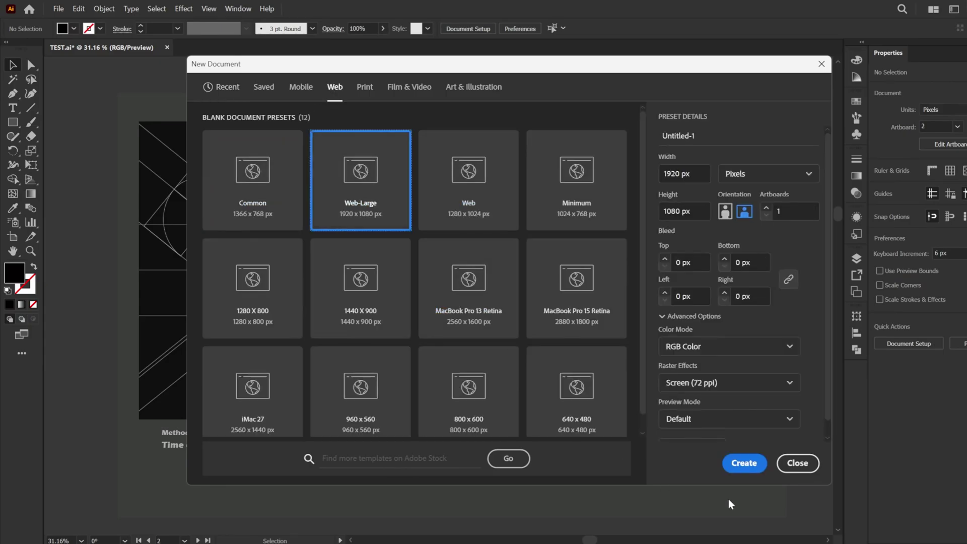
click(737, 465)
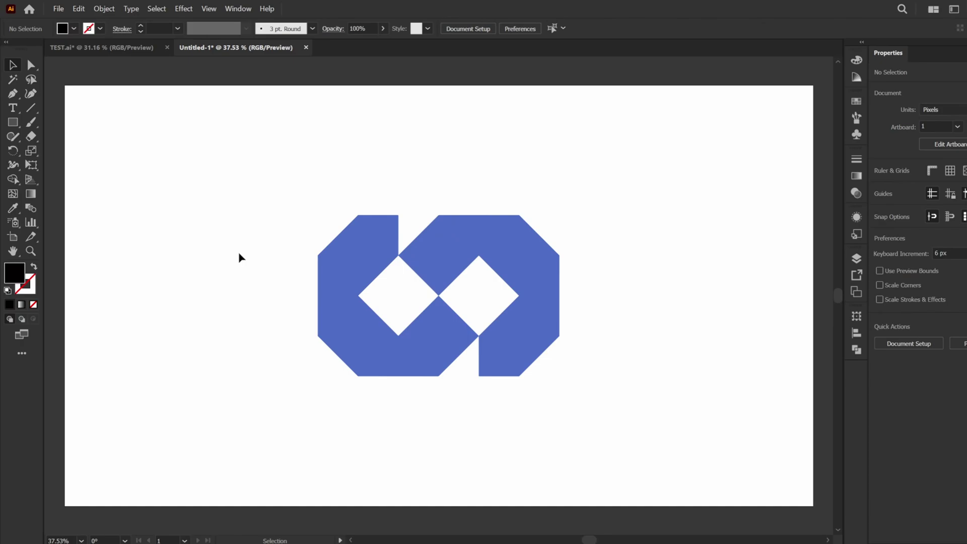
Select the whole blue interlocked logo and run the KSDrafter™ Free Version script on it.
click(534, 357)
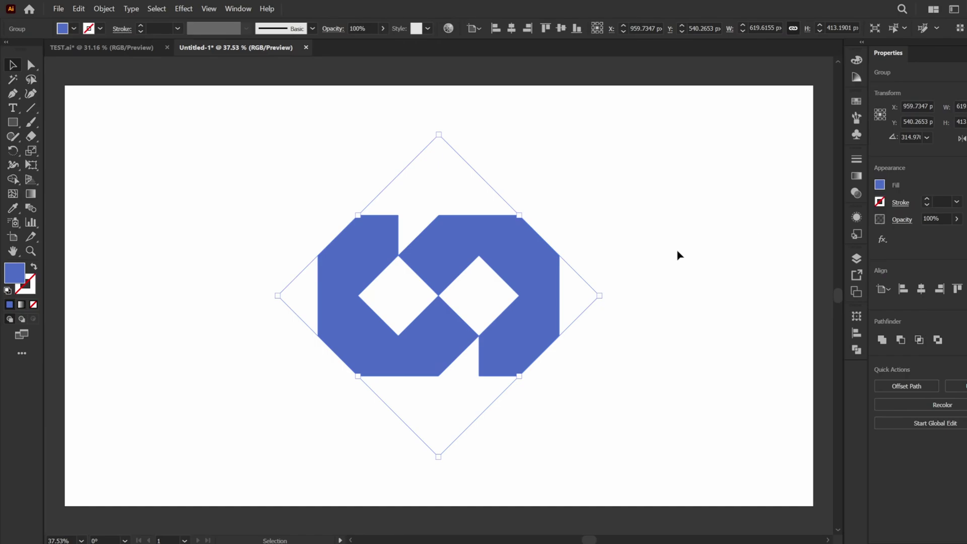
drag(678, 329, 287, 240)
click(262, 240)
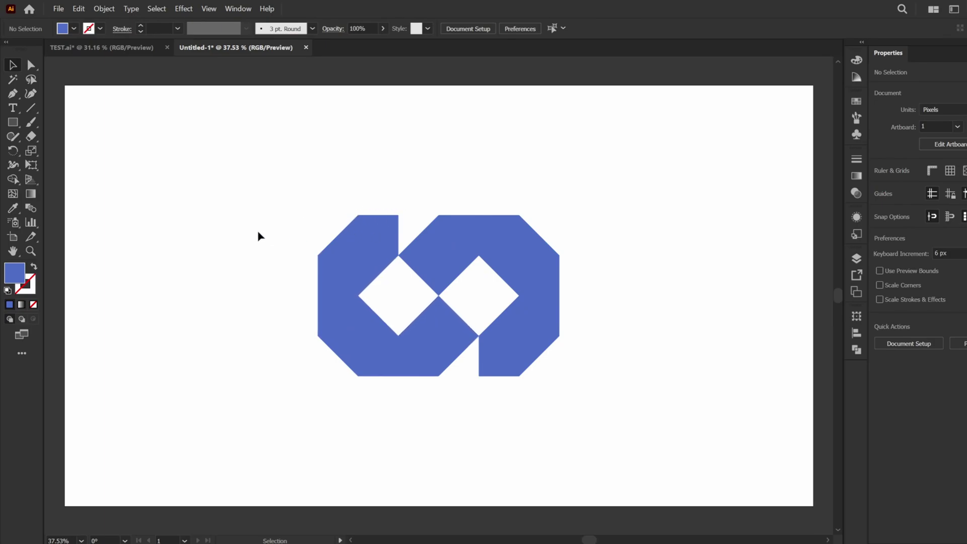
drag(258, 232, 594, 370)
click(59, 9)
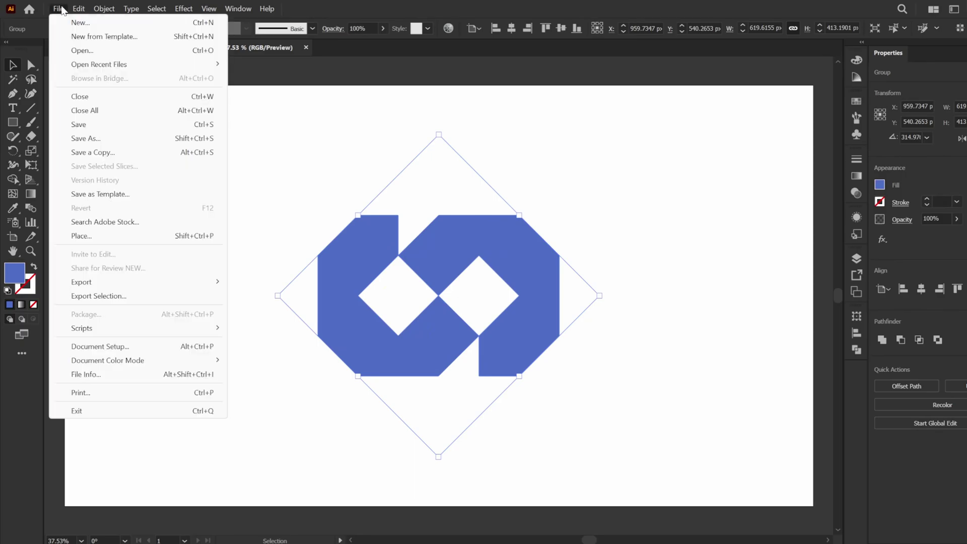
mouse_move(255, 328)
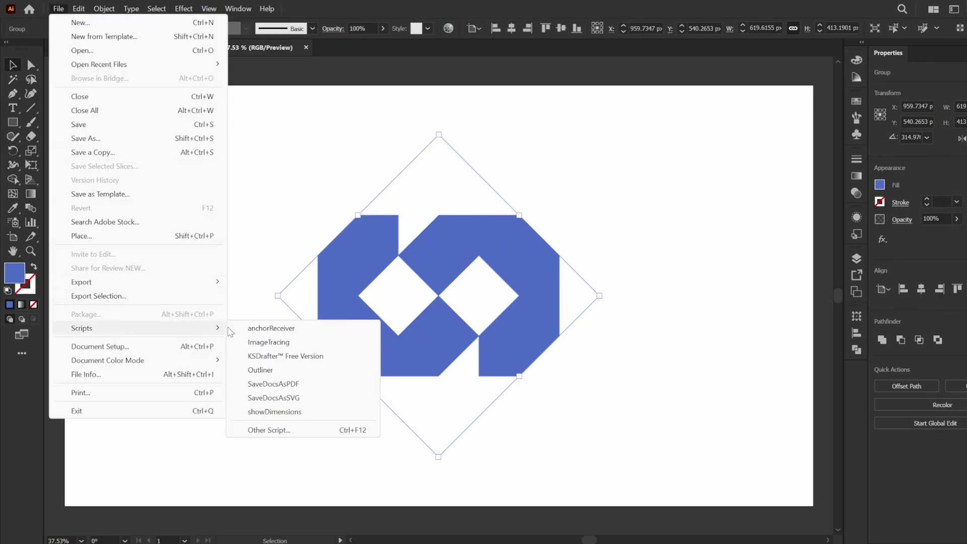
click(270, 349)
click(183, 286)
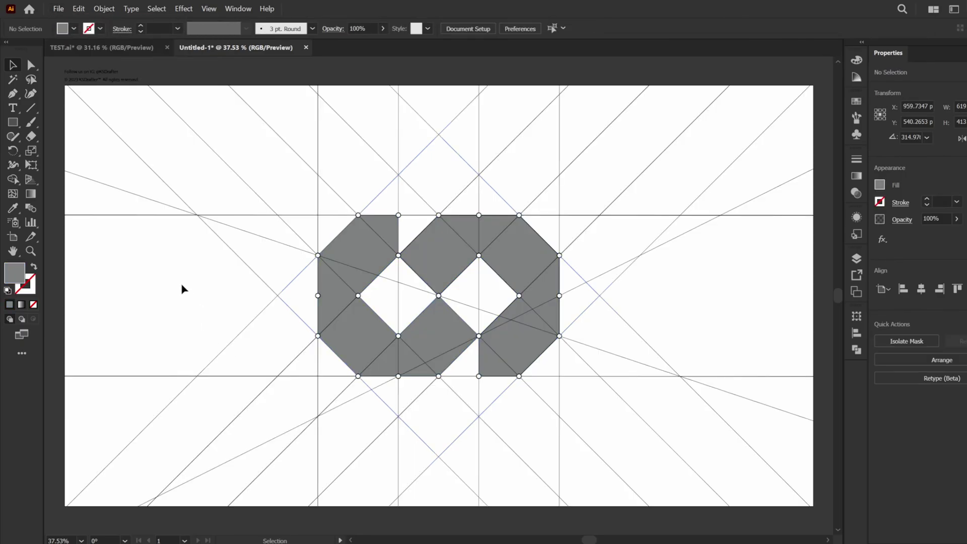
Isolate the generated clip group and delete the unwanted guides, including the two shallow diagonal lines across the logo.
click(272, 243)
double_click(261, 240)
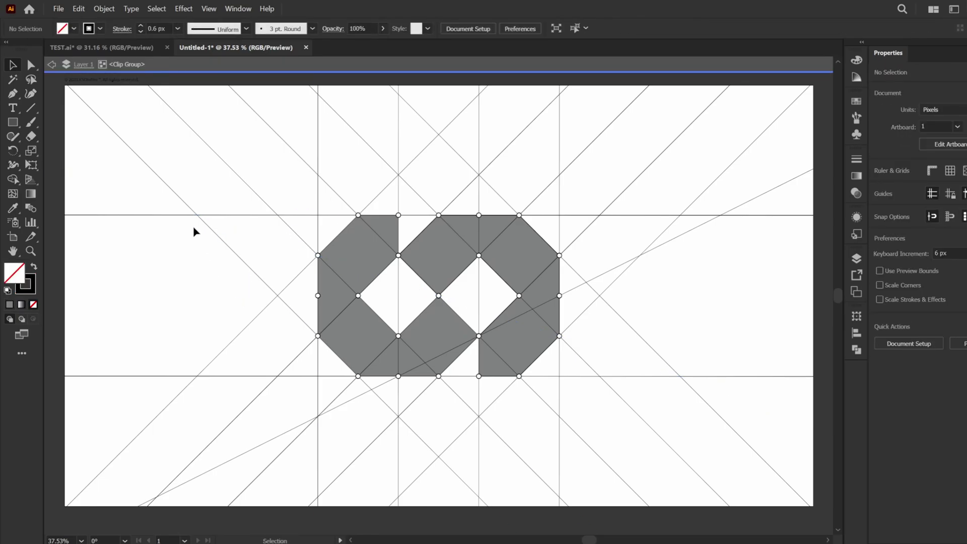
click(178, 216)
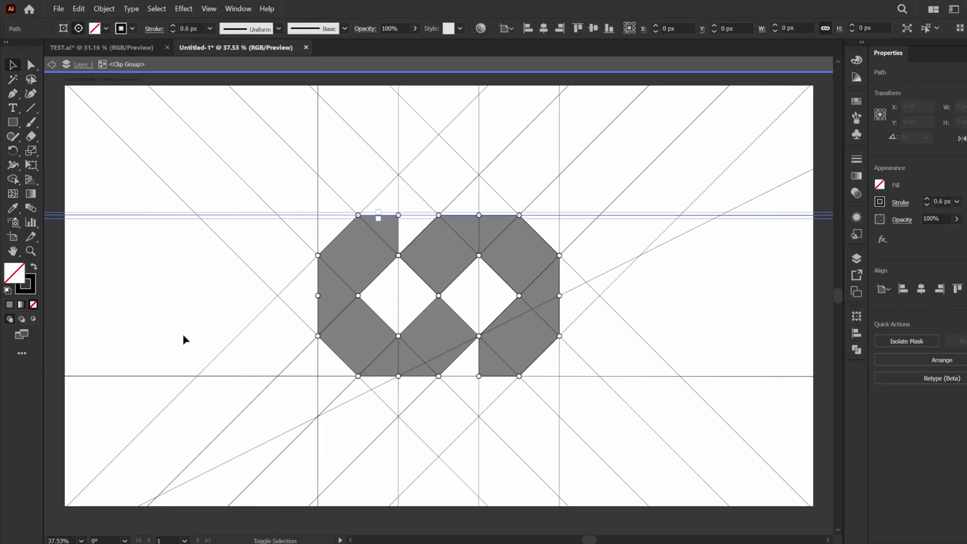
shift+click(176, 377)
key(Delete)
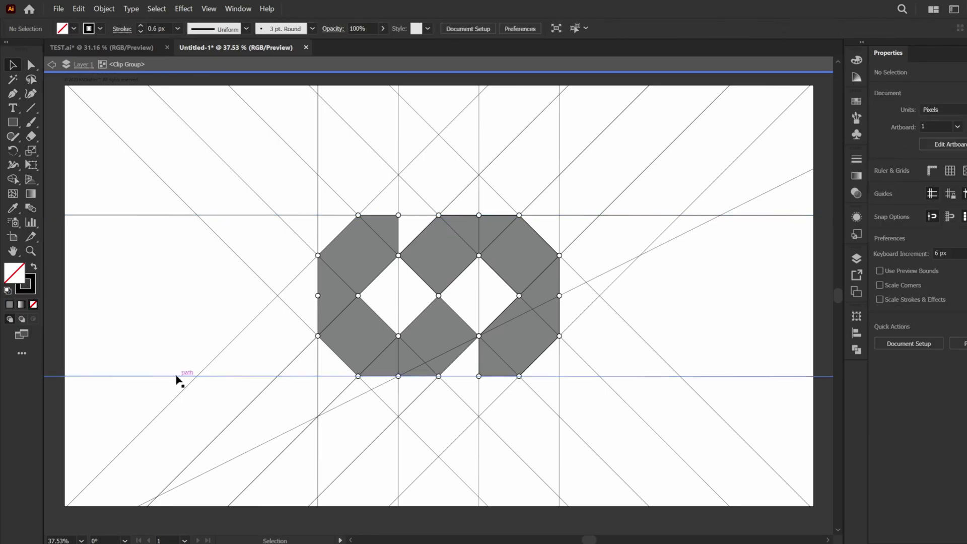
click(612, 271)
key(Delete)
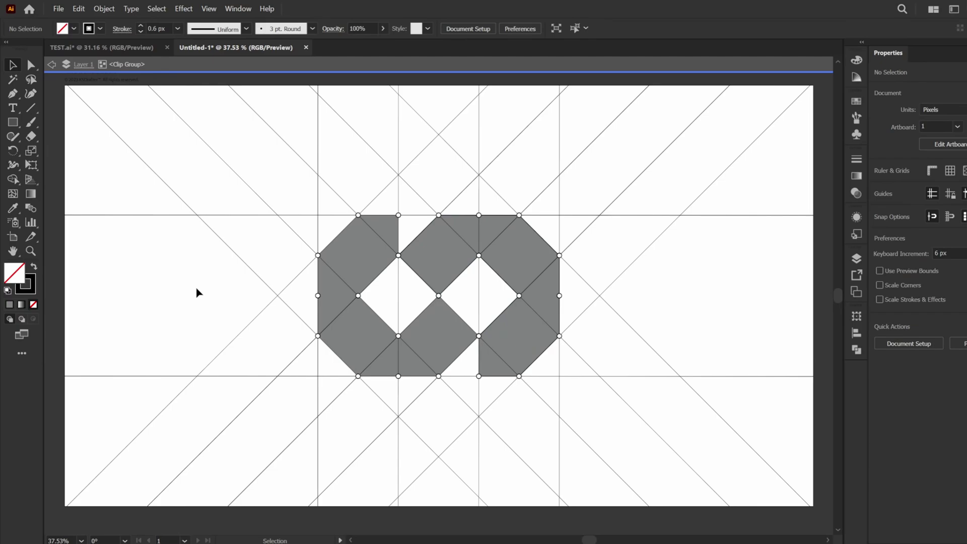
double_click(197, 292)
click(190, 311)
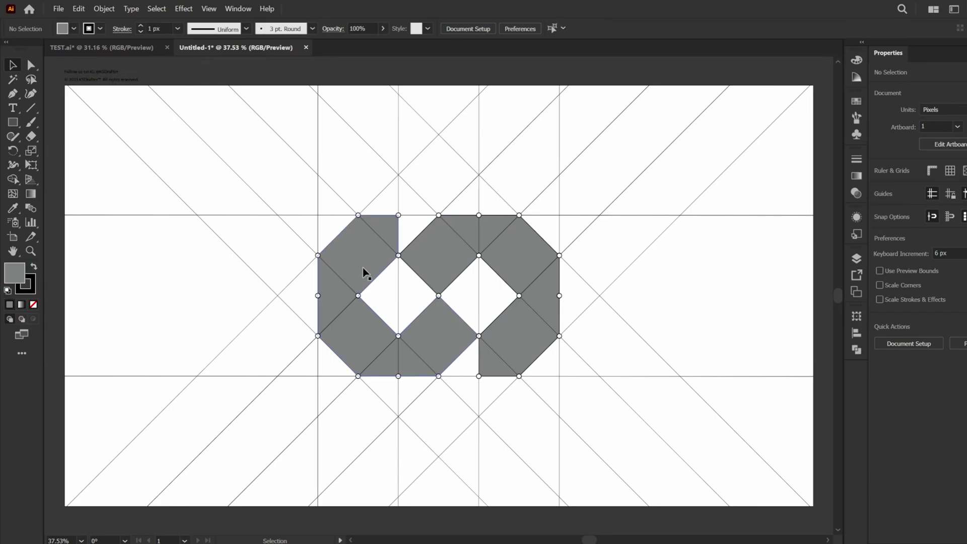
Isolate the clip group and thicken the outline of the grey logo shapes.
click(387, 323)
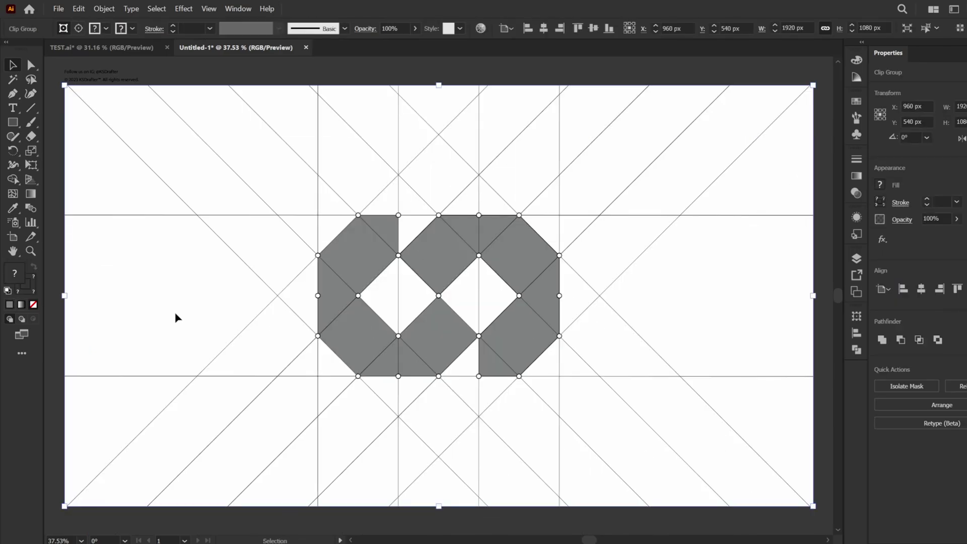
click(175, 313)
double_click(359, 263)
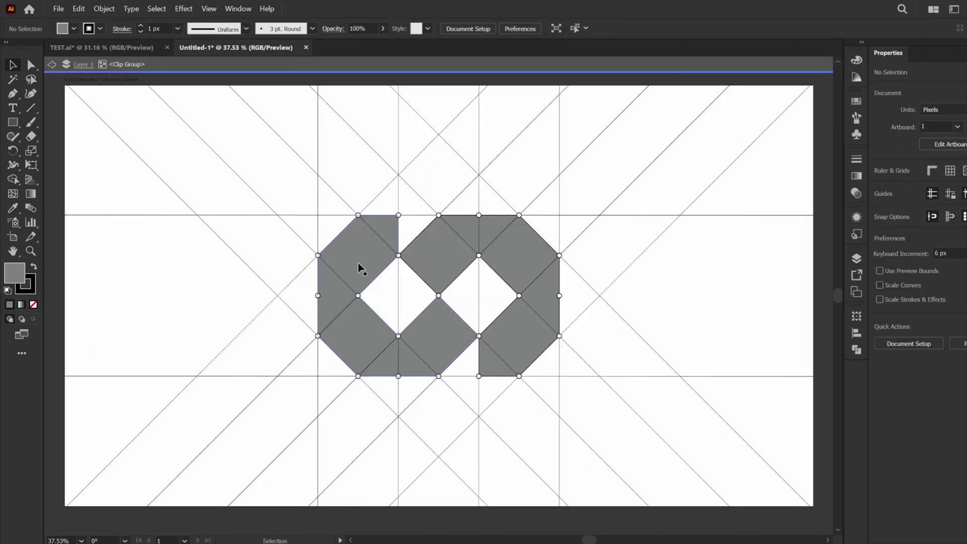
mouse_move(353, 265)
mouse_down()
mouse_move(378, 278)
mouse_move(361, 241)
mouse_move(337, 246)
mouse_move(372, 268)
mouse_up()
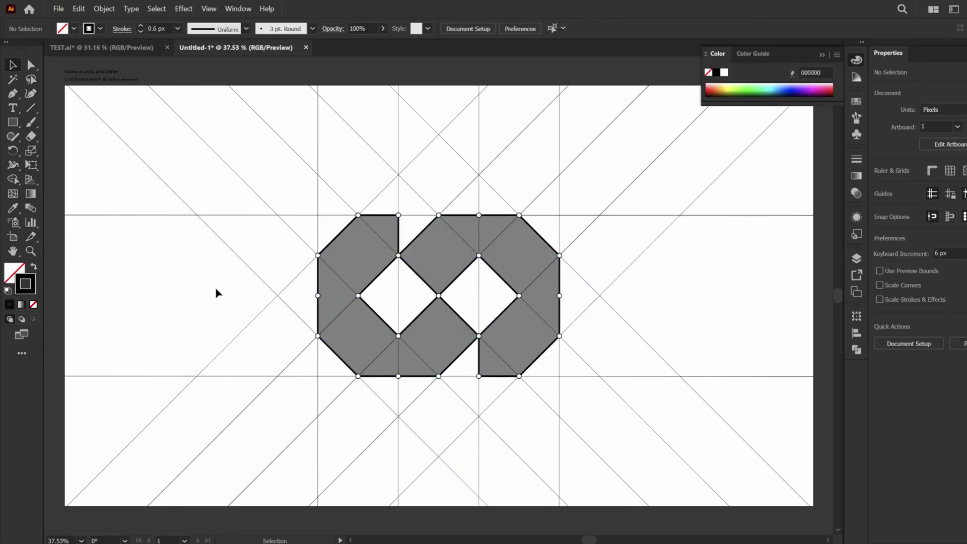
Fill the anchor point markers on the logo with black, hex 000000, and leave isolation.
double_click(319, 258)
drag(319, 257, 294, 253)
key(ctrl+z)
double_click(20, 272)
drag(526, 277, 523, 256)
text(000000)
click(635, 205)
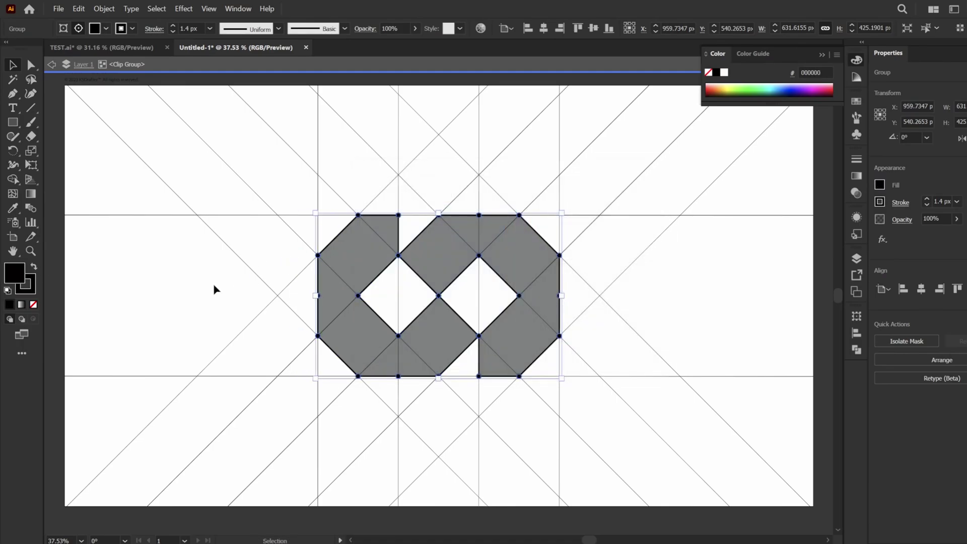
double_click(185, 291)
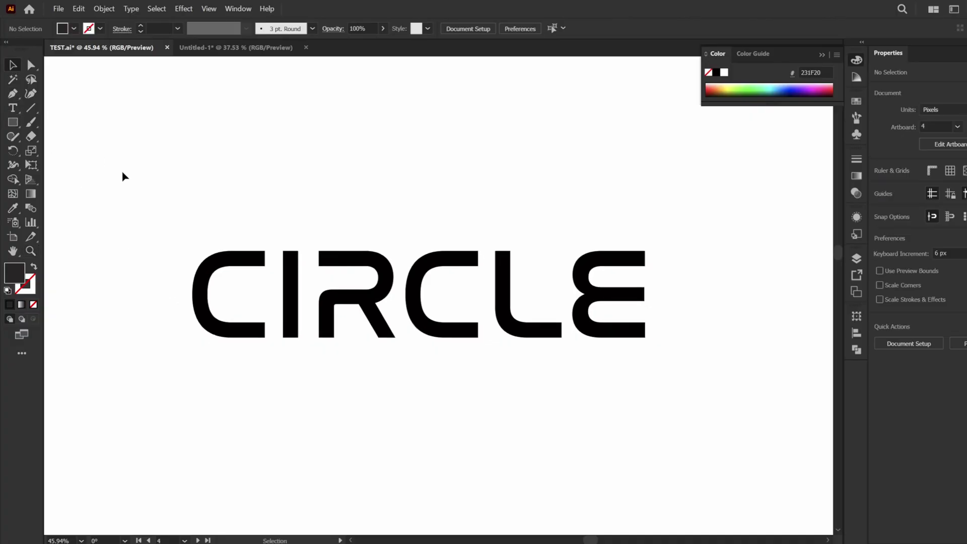
Select the whole CIRCLE wordmark in TEST.ai and run the KSDrafter™ Free Version script on it.
drag(124, 177, 714, 480)
drag(247, 261, 222, 252)
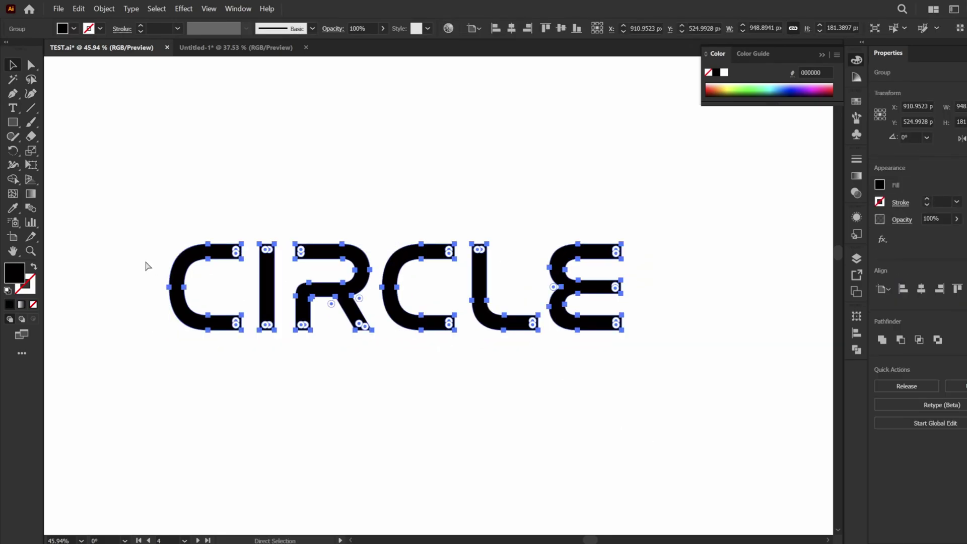
key(ctrl+z)
click(59, 8)
mouse_move(144, 328)
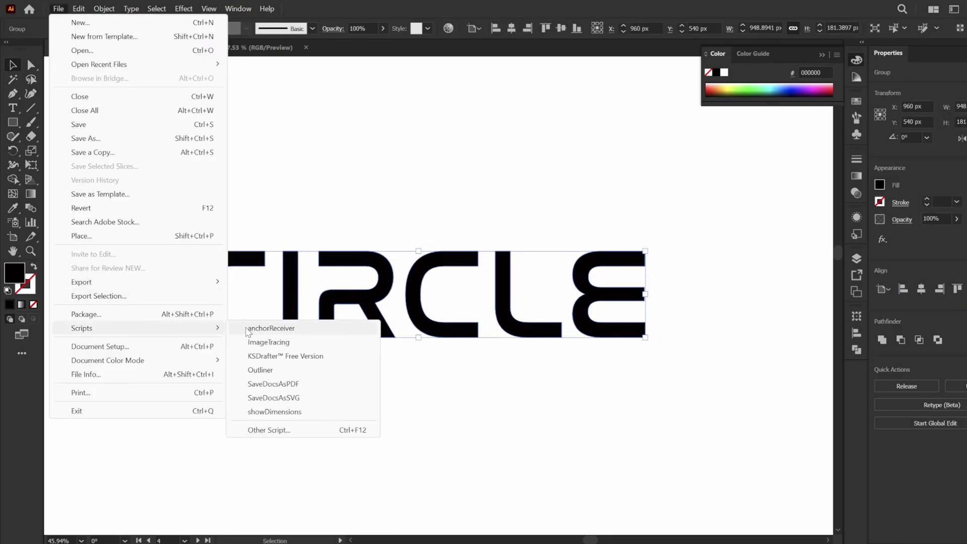
click(275, 356)
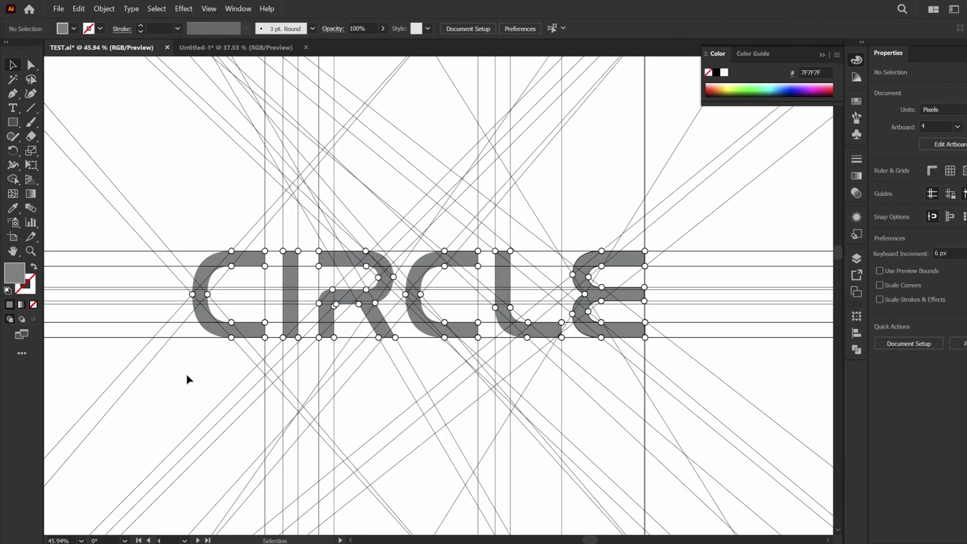
Isolate the wordmark's clip group and delete the diagonal guides crossing above the letters R and C.
key(z)
mouse_move(272, 345)
mouse_down()
mouse_move(188, 326)
mouse_move(279, 359)
mouse_up()
click(13, 64)
double_click(229, 129)
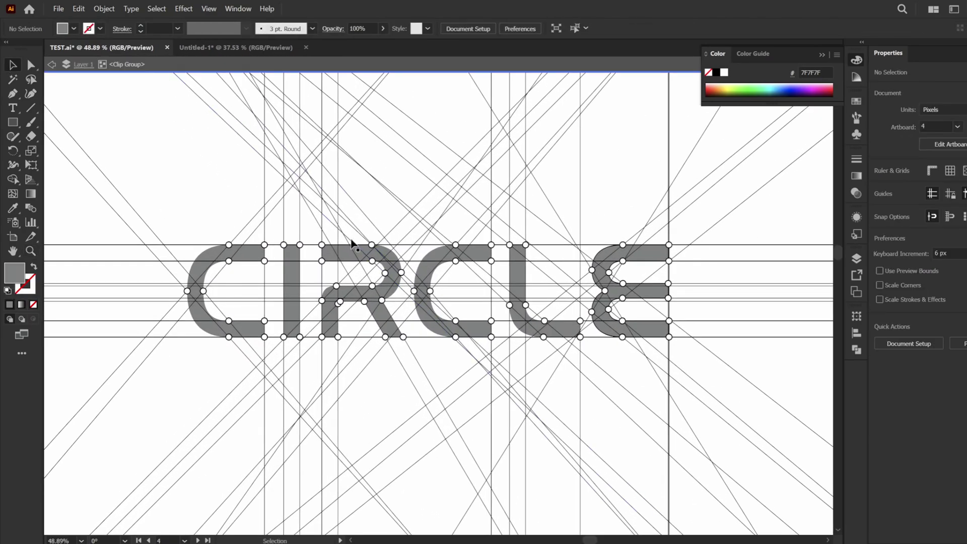
drag(342, 239, 373, 214)
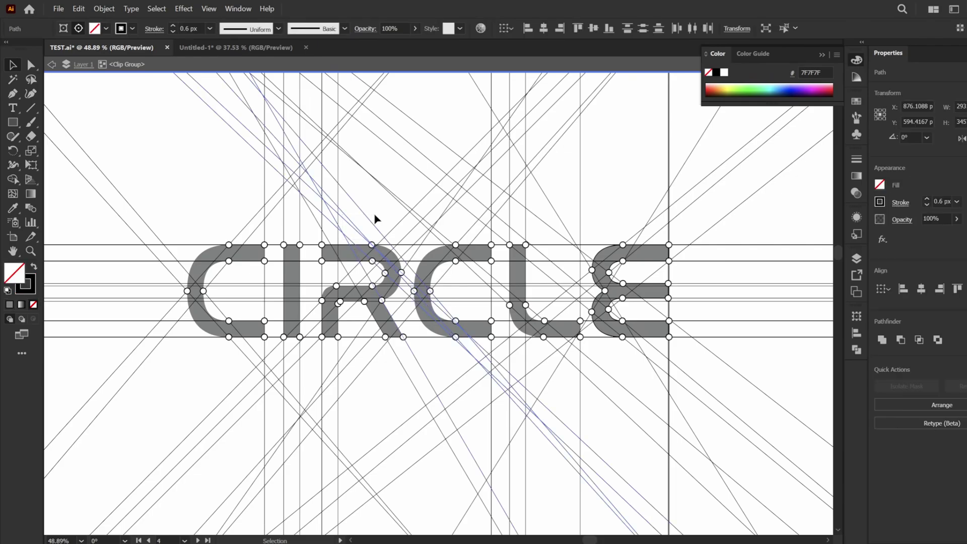
key(Delete)
drag(361, 170, 441, 127)
key(Delete)
Delete the remaining diagonal guides around the wordmark, keeping the horizontal and vertical ones, and leave isolation.
drag(119, 219, 168, 175)
key(Delete)
drag(407, 179, 485, 238)
key(Delete)
drag(685, 151, 745, 222)
key(Delete)
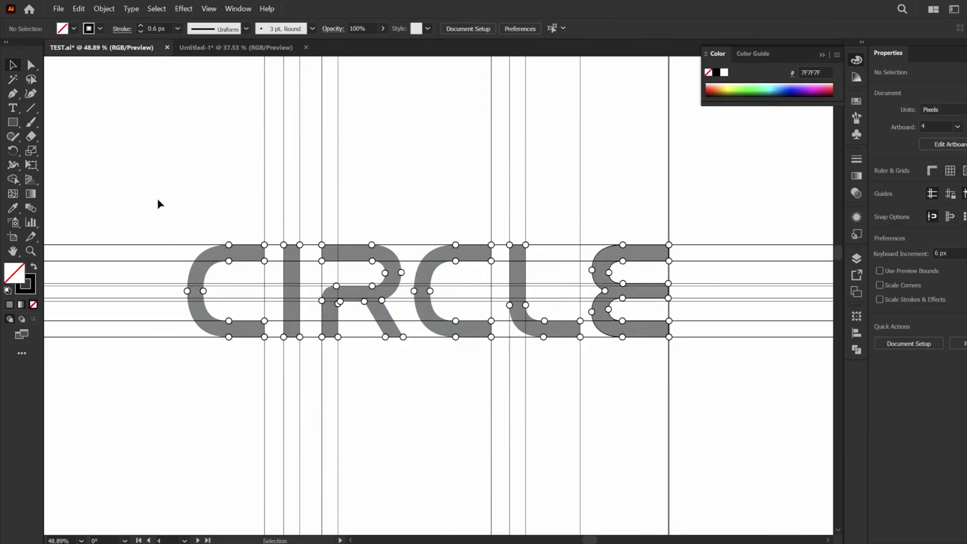
double_click(155, 262)
drag(658, 185, 604, 180)
click(615, 178)
key(Delete)
scroll(384, 266, down, 3)
double_click(212, 211)
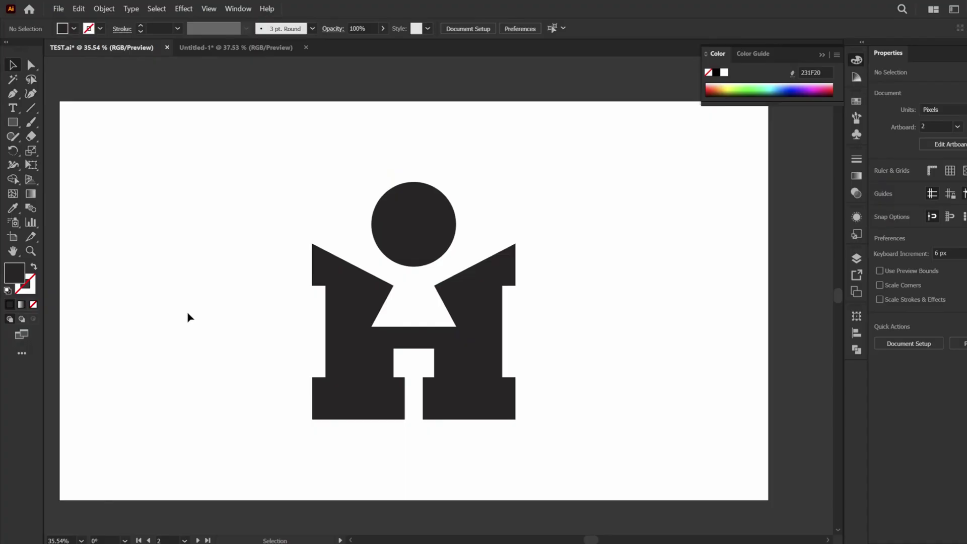
Select the figure logo's circle head and body together and run the KSDrafter™ Free Version script on them.
drag(357, 315, 307, 360)
key(ctrl+z)
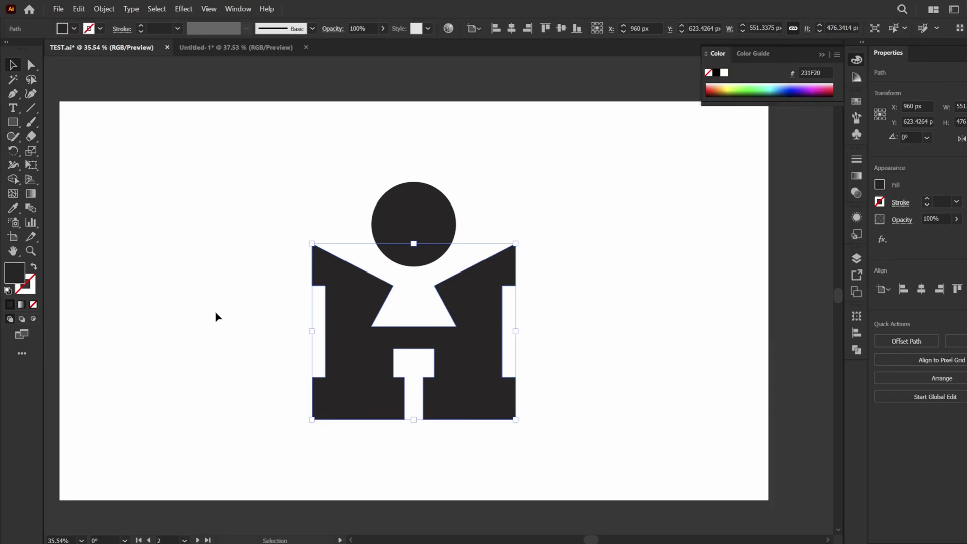
click(216, 314)
drag(297, 186, 442, 346)
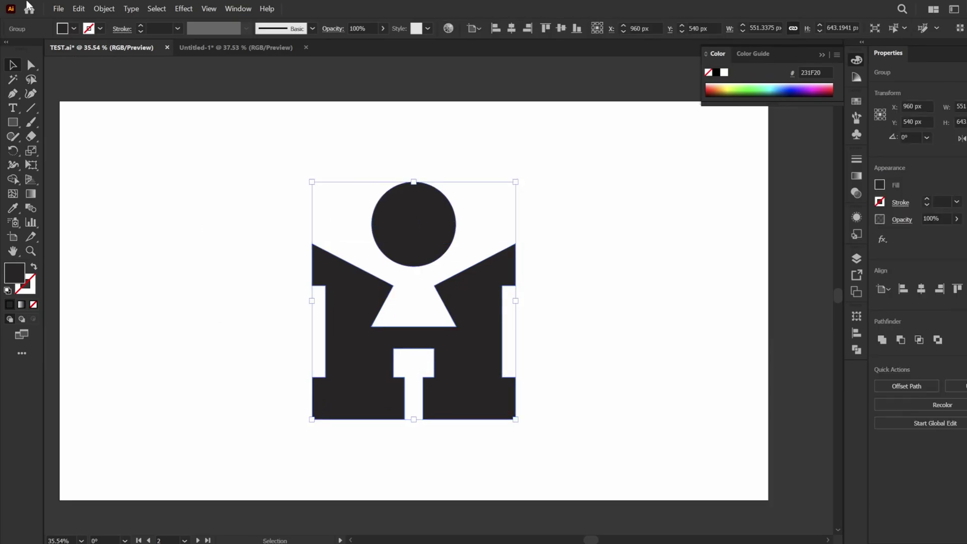
click(58, 9)
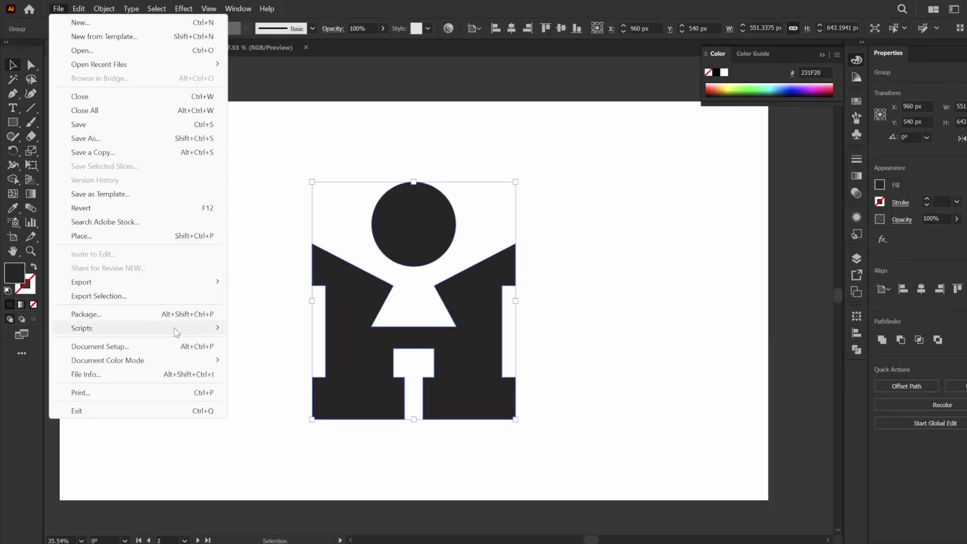
mouse_move(176, 328)
click(266, 356)
click(197, 298)
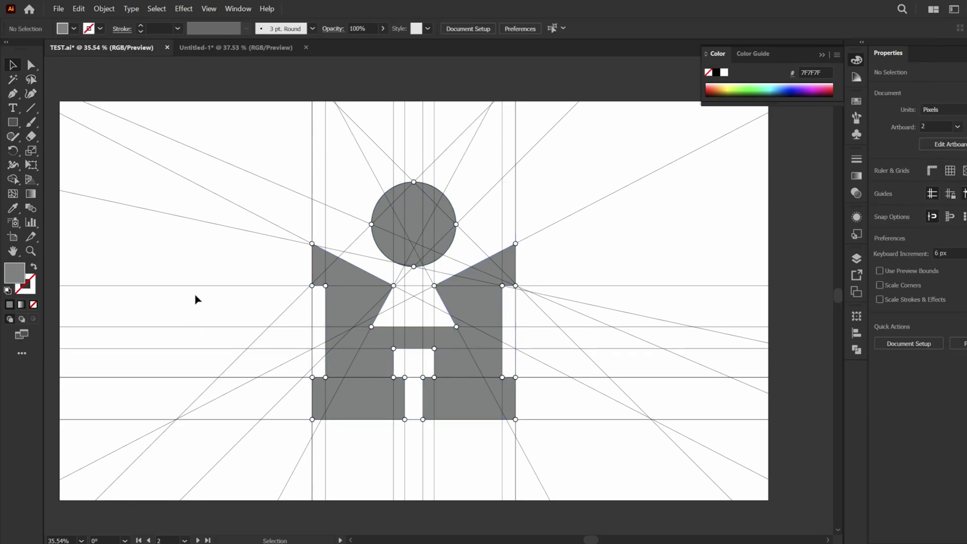
Isolate the figure's clip group and delete the extra diagonal guides, keeping the two that follow the raised arms.
double_click(256, 181)
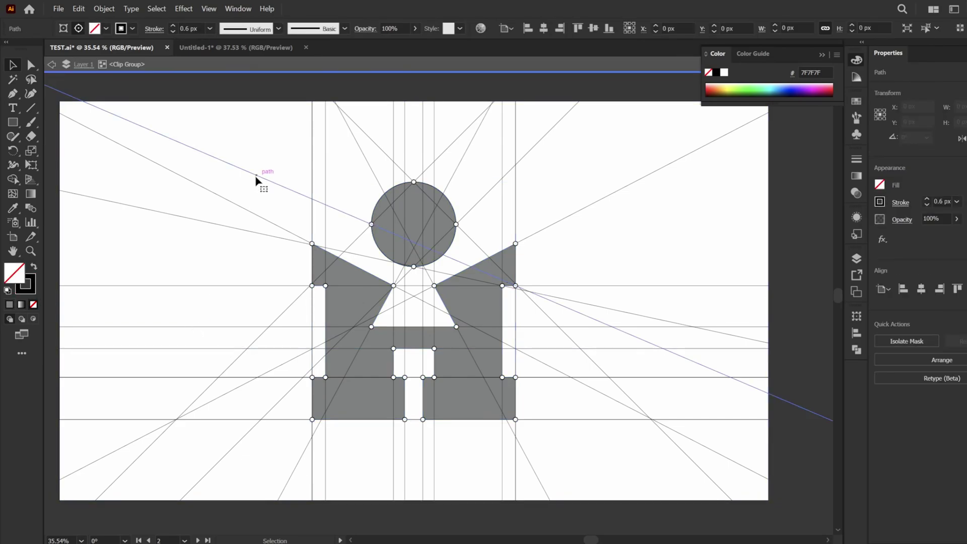
drag(342, 158, 375, 128)
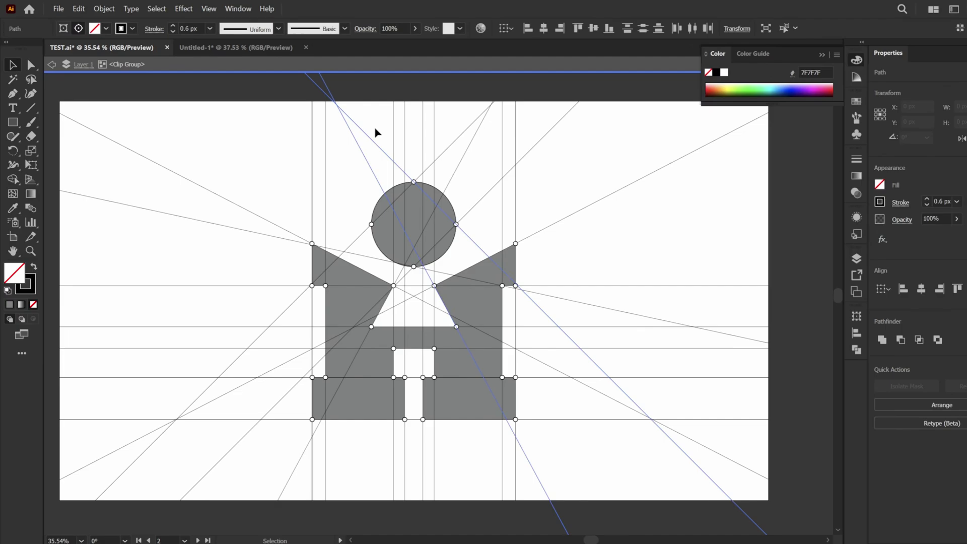
key(Delete)
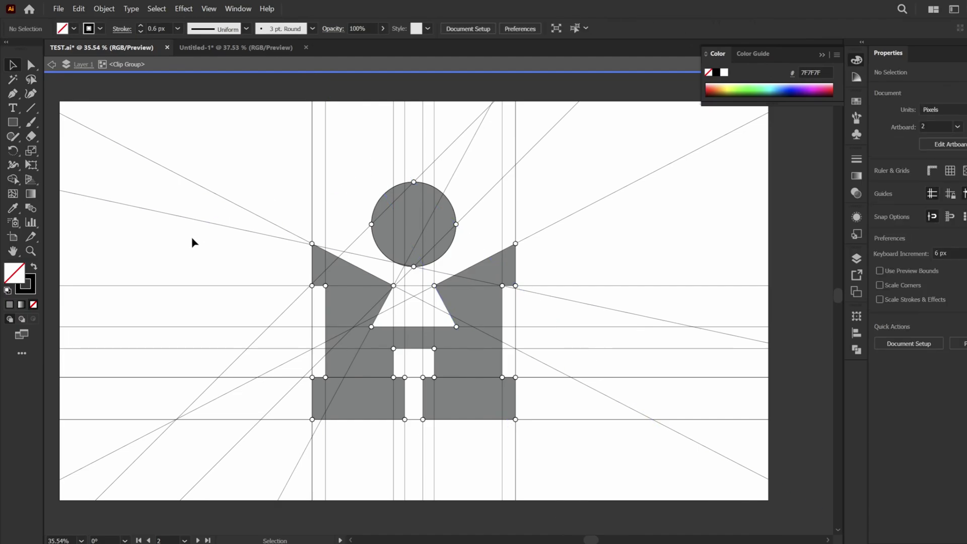
click(207, 217)
key(Delete)
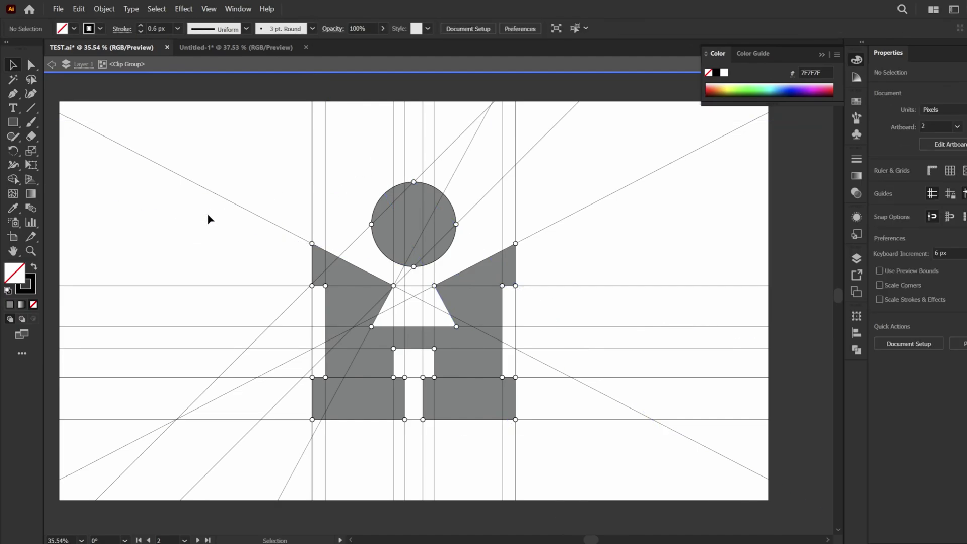
click(485, 216)
key(Delete)
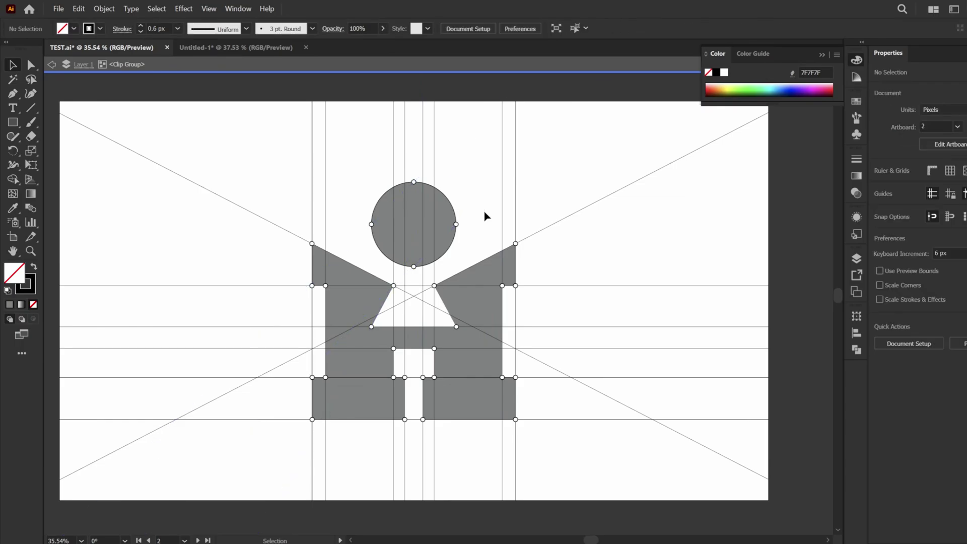
Isolate the group of anchor-point markers on the figure logo, fill them with black and leave isolation.
double_click(208, 257)
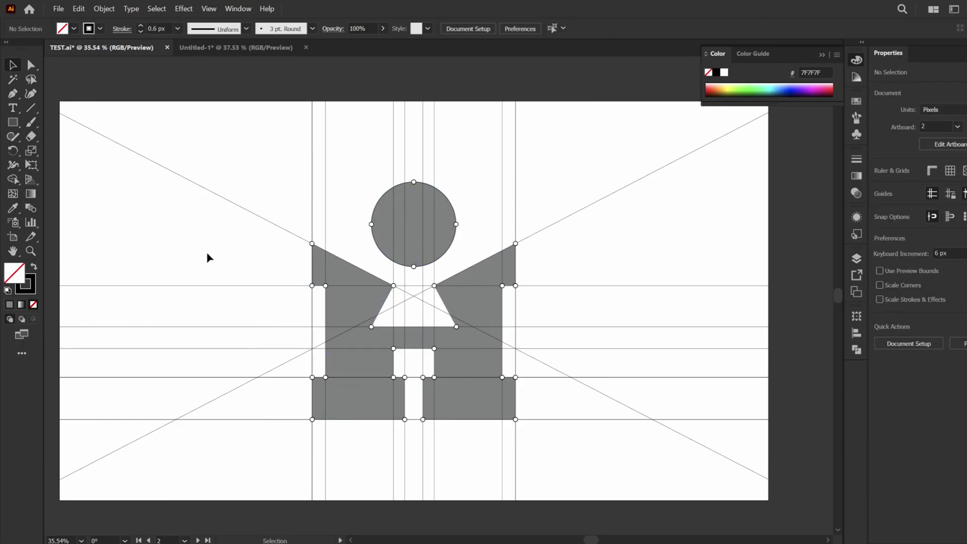
double_click(375, 227)
key(ctrl+a)
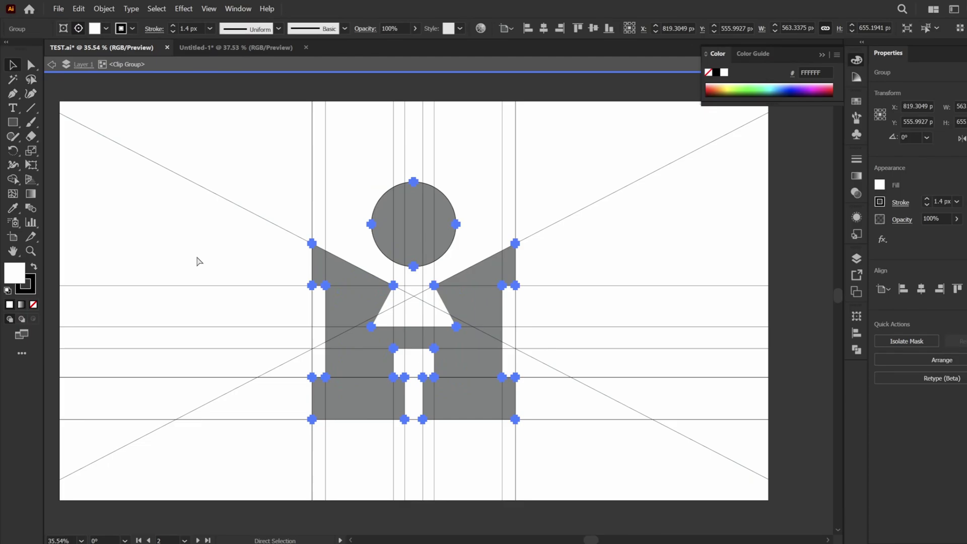
drag(33, 282, 18, 276)
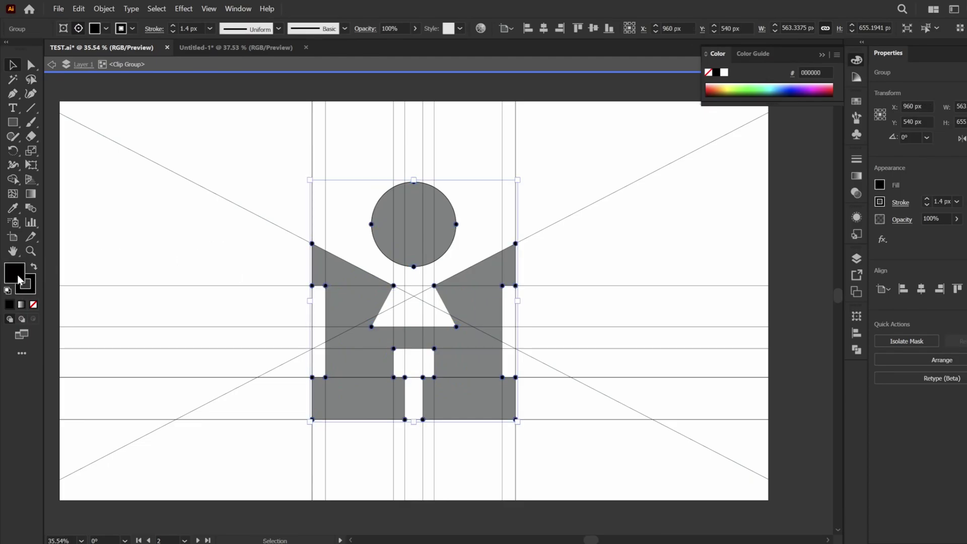
click(177, 253)
double_click(206, 246)
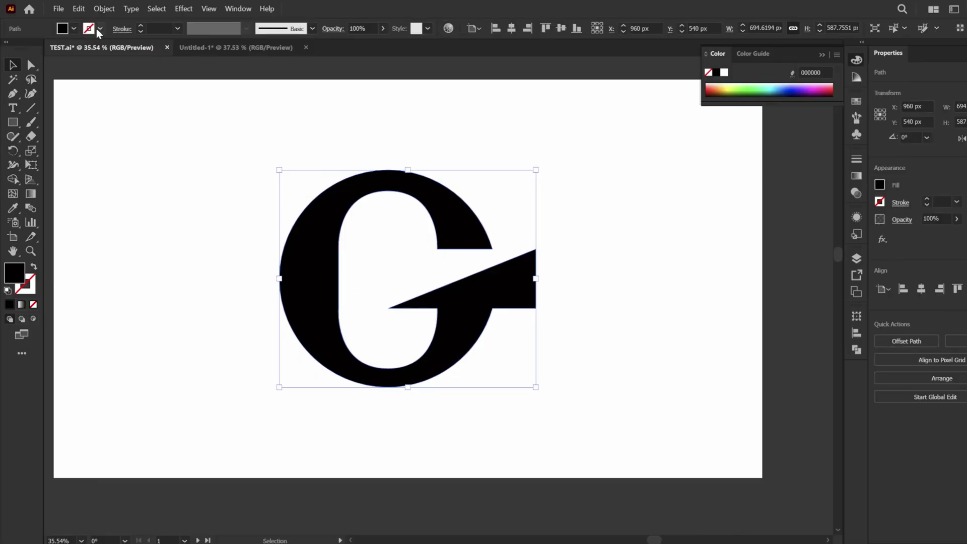
Run the KSDrafter™ Free Version script on the black G logo.
click(58, 8)
mouse_move(211, 328)
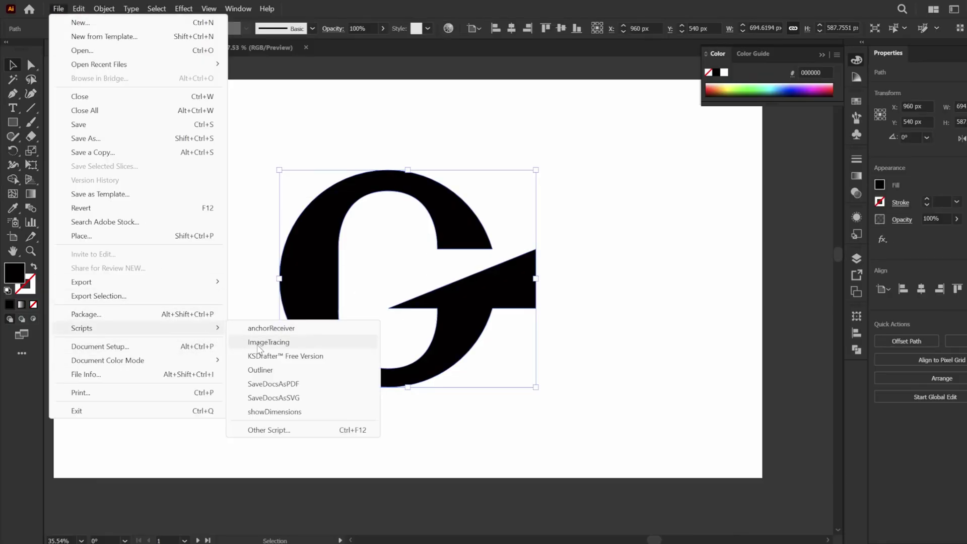
click(267, 355)
click(162, 331)
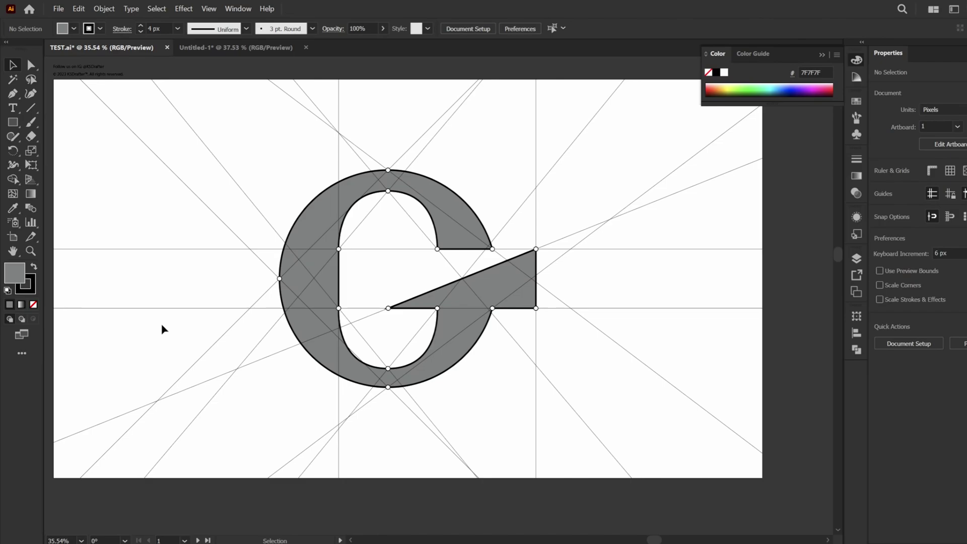
Isolate the G logo's clip group, copy a vertical guide to the curves' centre and delete every diagonal guide except the wedge's.
double_click(340, 402)
drag(340, 402, 389, 399)
click(314, 100)
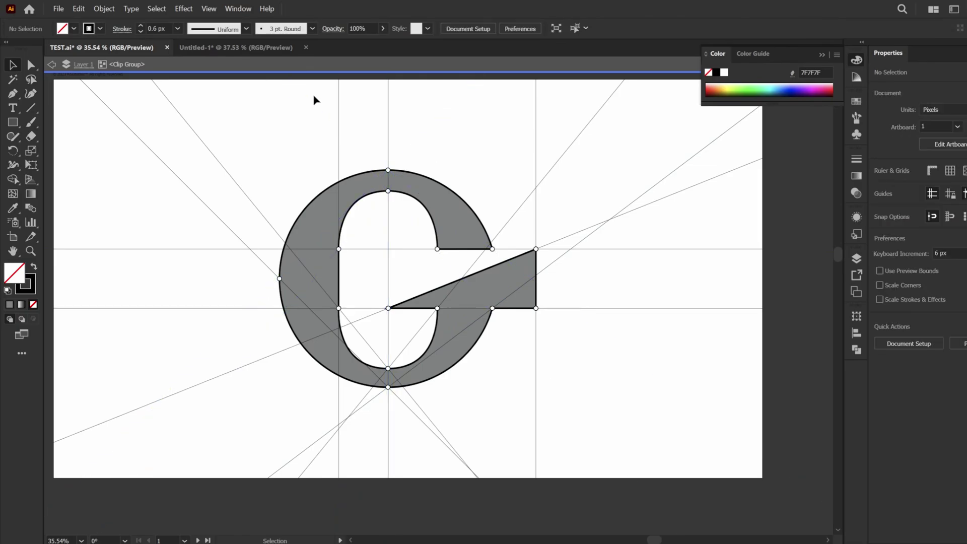
drag(263, 162, 176, 211)
key(Delete)
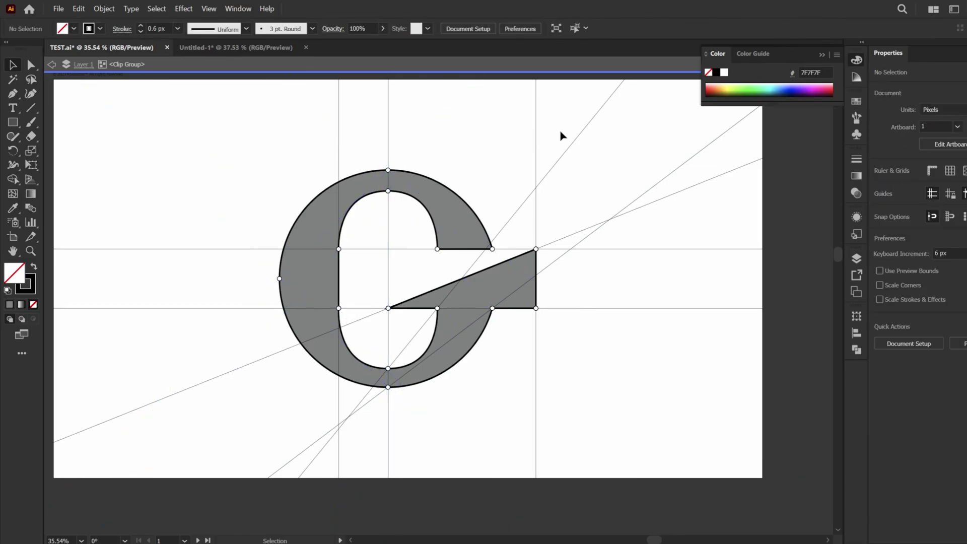
drag(560, 130, 623, 161)
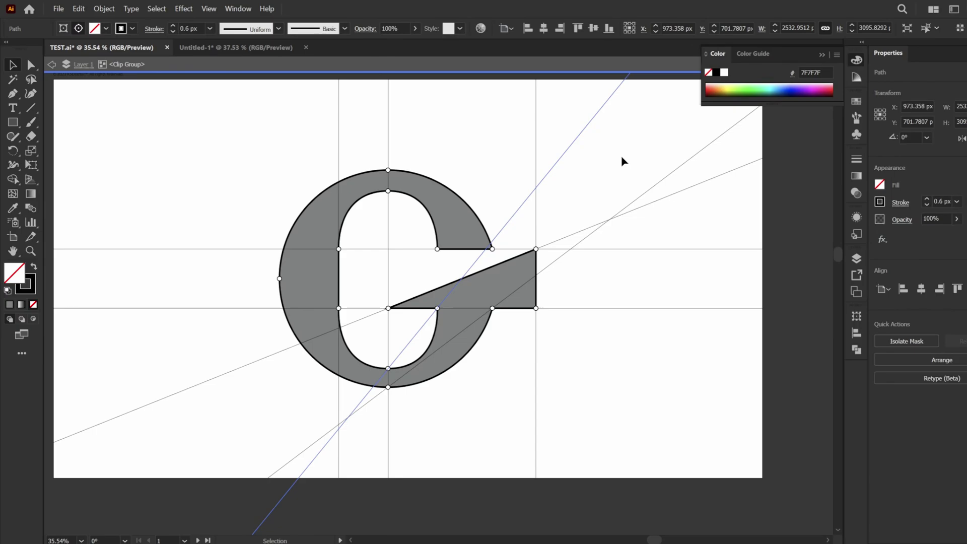
key(Delete)
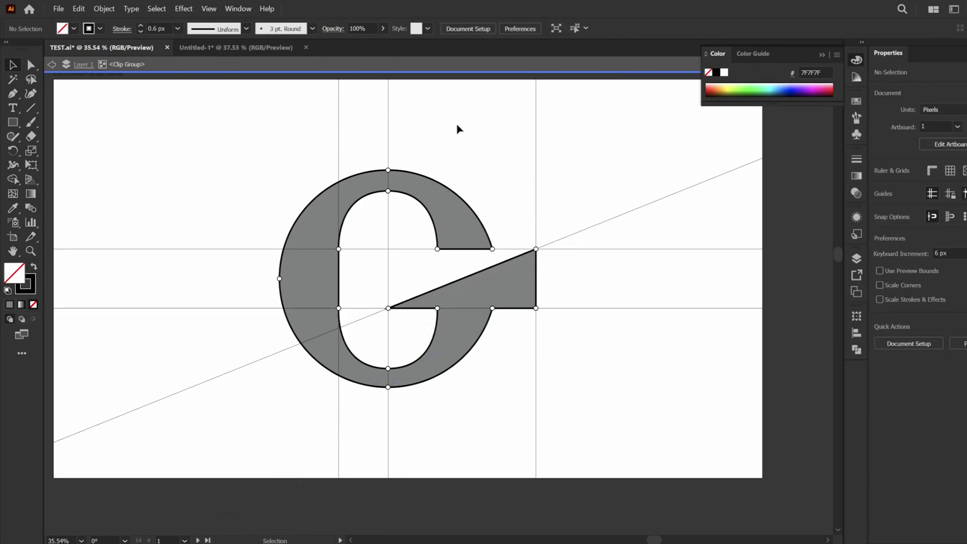
Copy the horizontal guides onto the upper and lower edges of the G's outer curve and inner counter.
drag(372, 251, 374, 192)
drag(371, 308, 373, 387)
drag(369, 308, 368, 369)
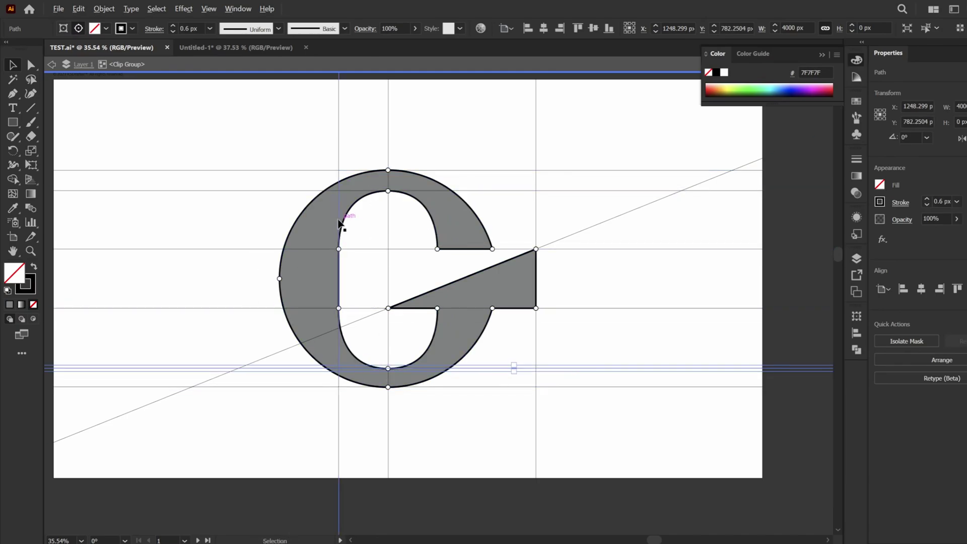
Copy vertical guides onto the G's outer left edge and the counter's right edge, and leave isolation.
drag(339, 222, 281, 218)
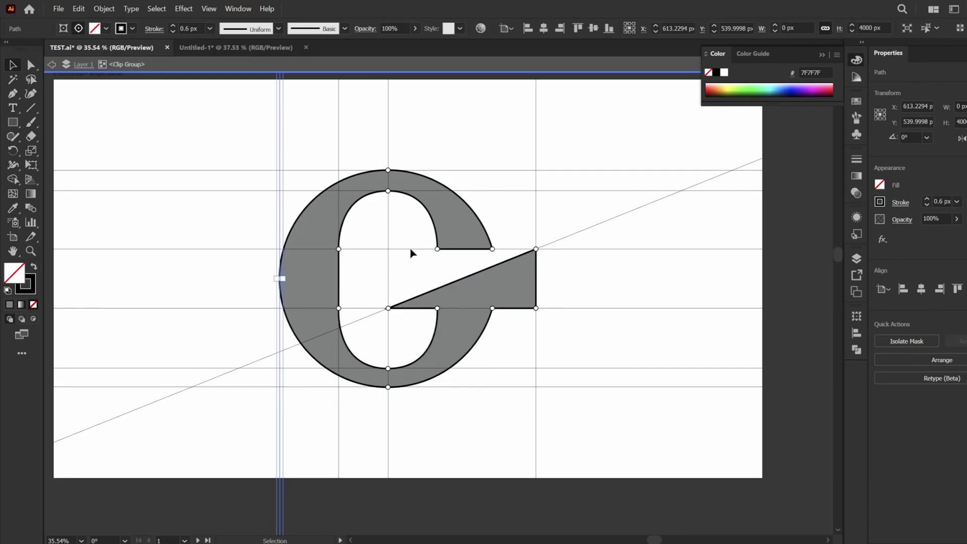
drag(387, 231, 438, 241)
double_click(410, 295)
key(z)
drag(271, 290, 260, 286)
click(13, 65)
click(157, 252)
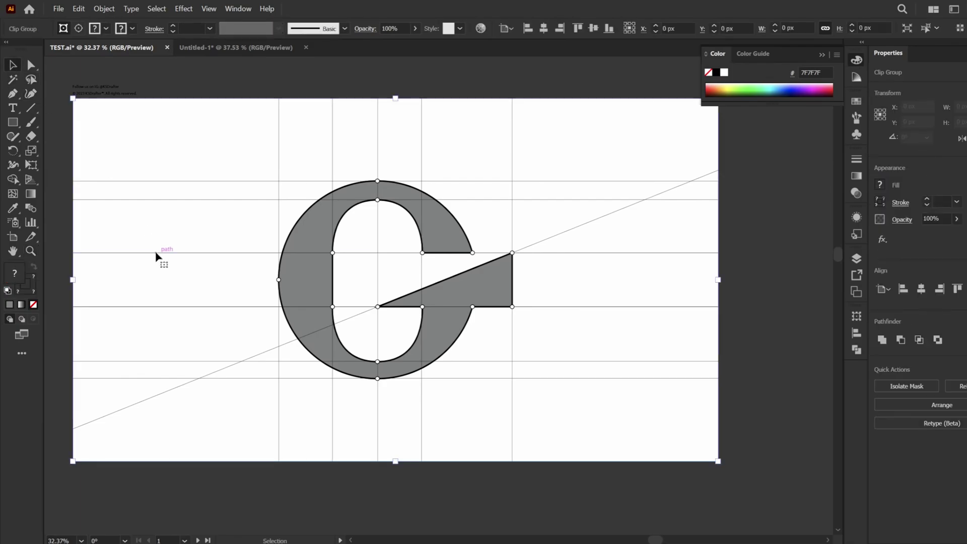
click(182, 274)
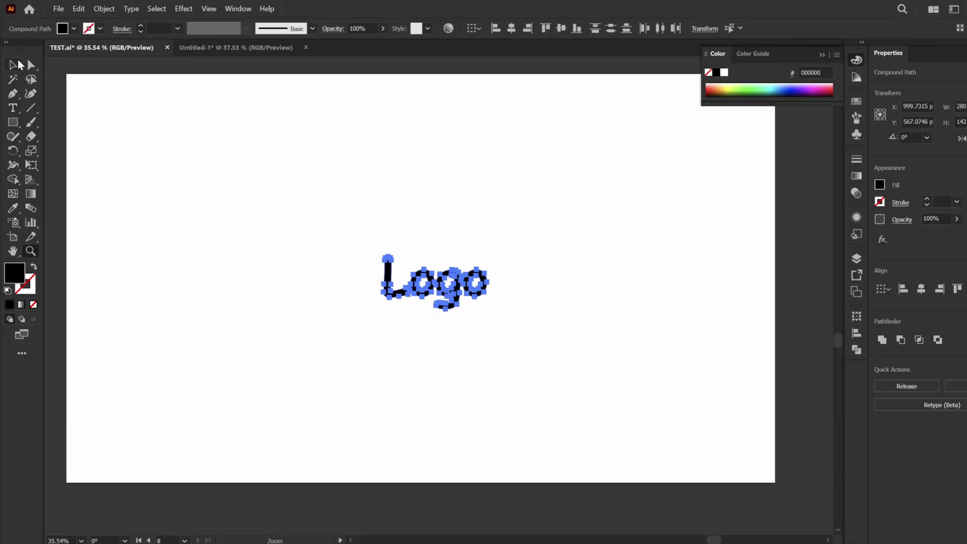
Scale the "Logo" wordmark up proportionally from its centre to about 725 px wide.
click(242, 274)
drag(274, 259, 534, 345)
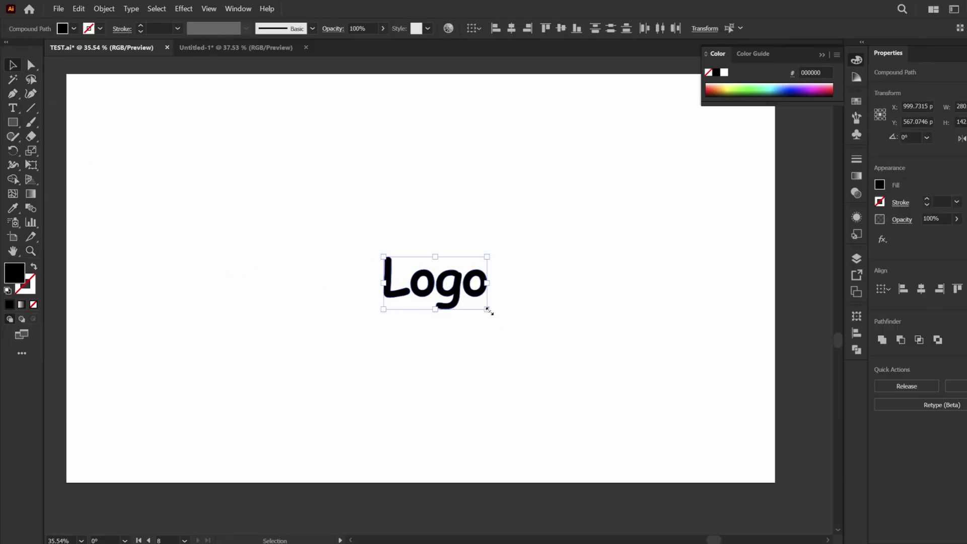
drag(490, 308, 570, 379)
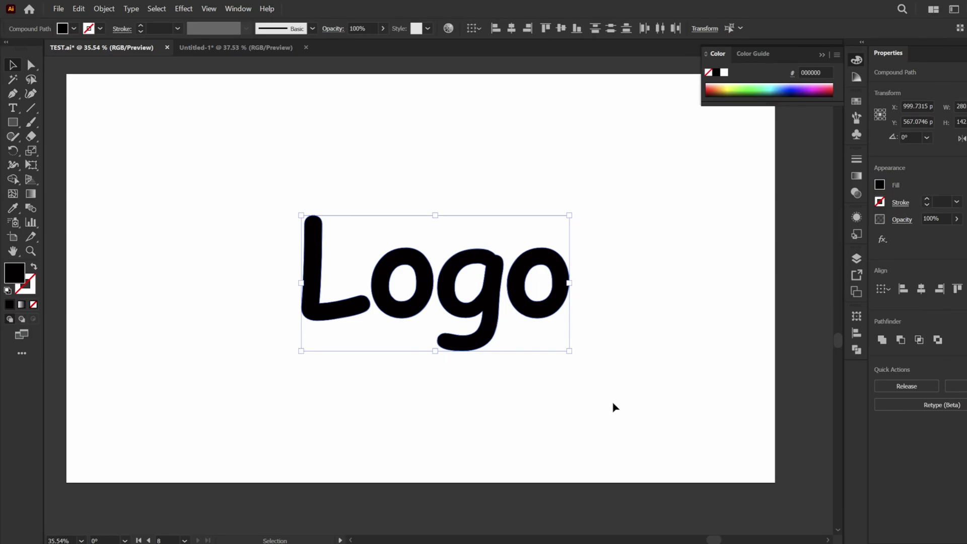
click(504, 375)
Select the whole enlarged "Logo" wordmark and run the KSDrafter™ Free Version script on it.
click(31, 65)
drag(255, 186, 710, 445)
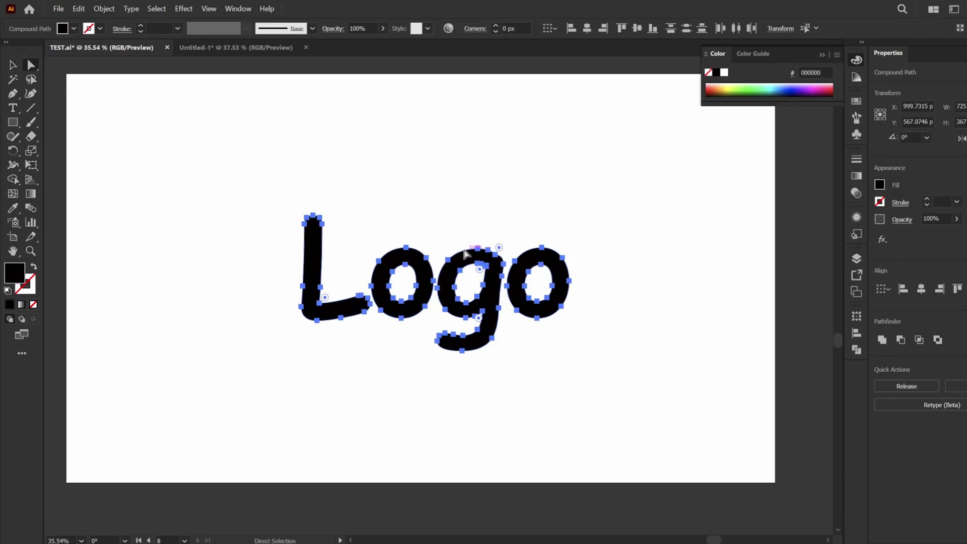
key(v)
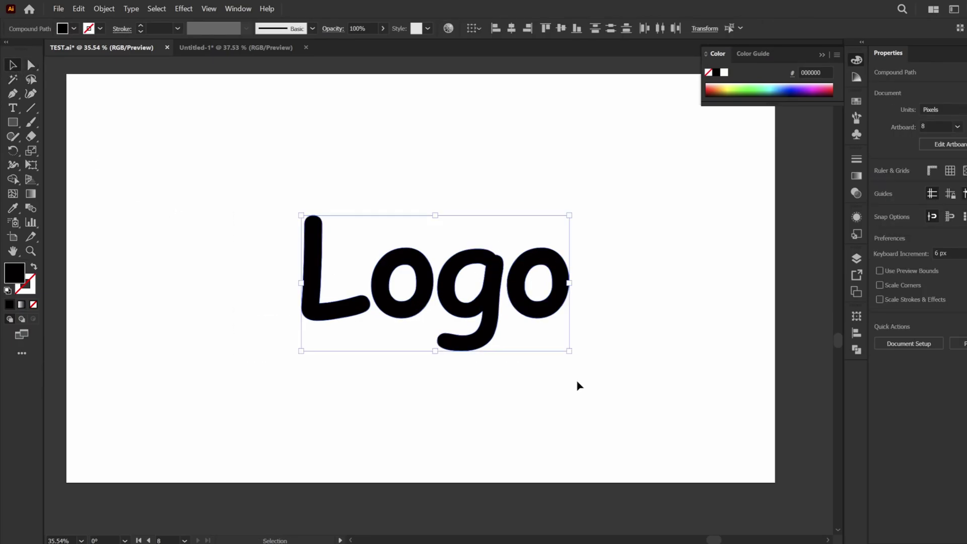
click(59, 8)
mouse_move(214, 328)
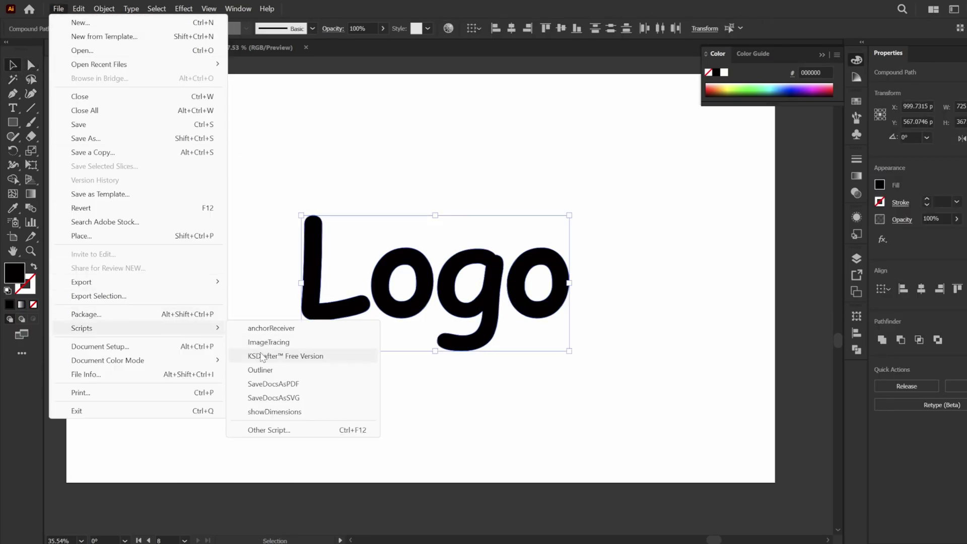
click(263, 355)
click(168, 313)
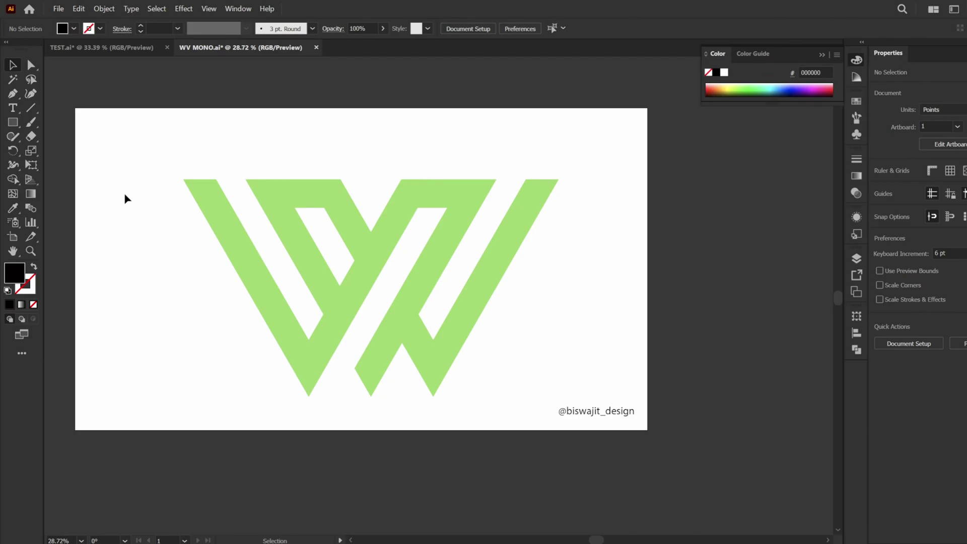
click(455, 287)
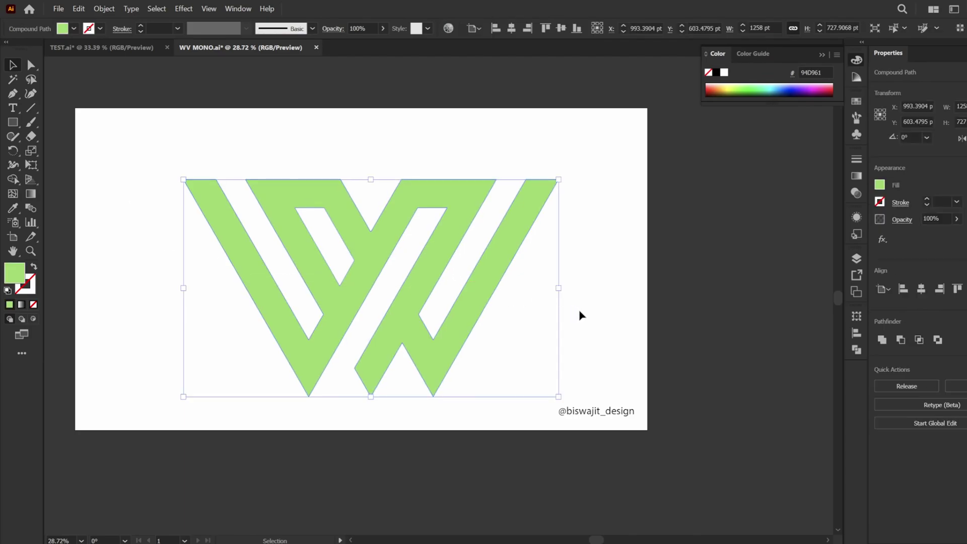
click(593, 414)
click(459, 422)
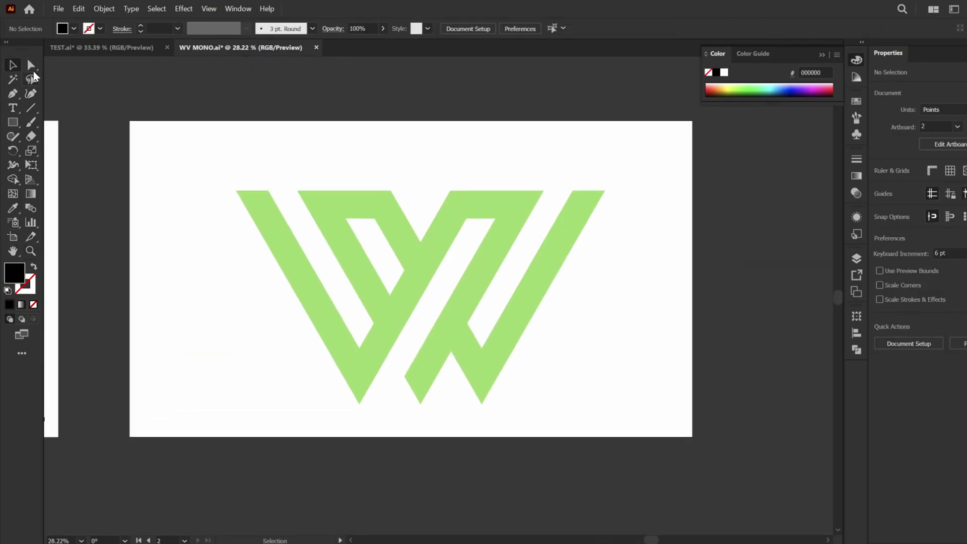
Try to run the KSDrafter™ Free Version script on the green W monogram on artboard 2, and undo the attempt.
click(319, 238)
click(64, 8)
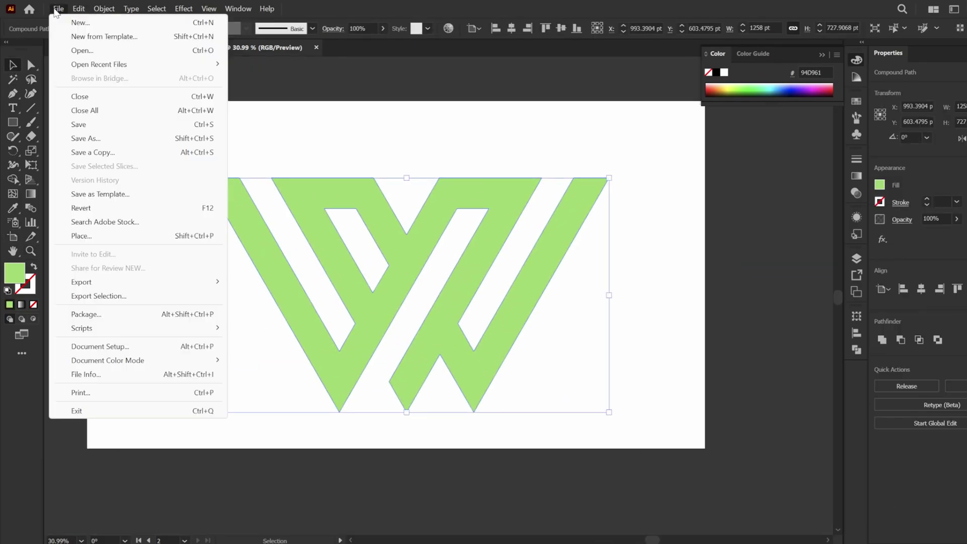
mouse_move(172, 329)
click(268, 357)
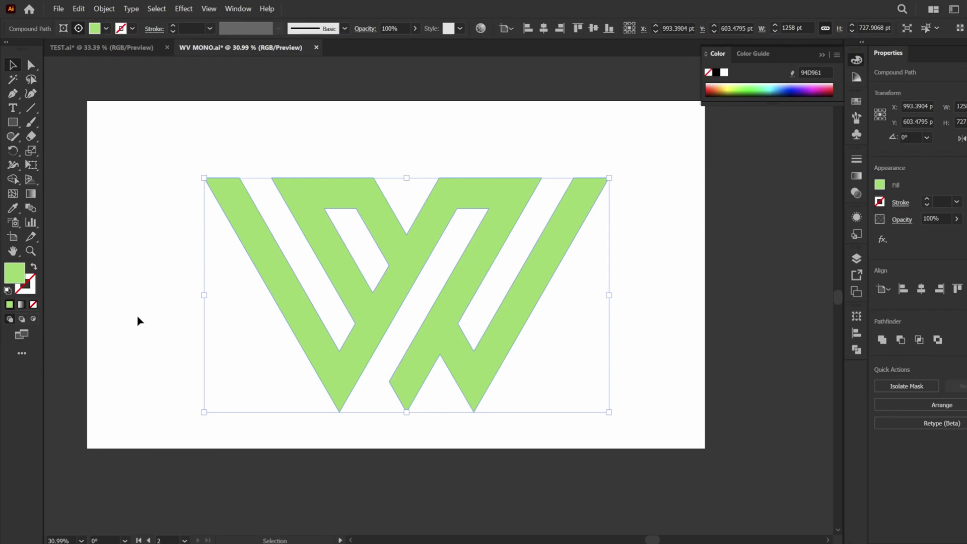
key(ctrl+z)
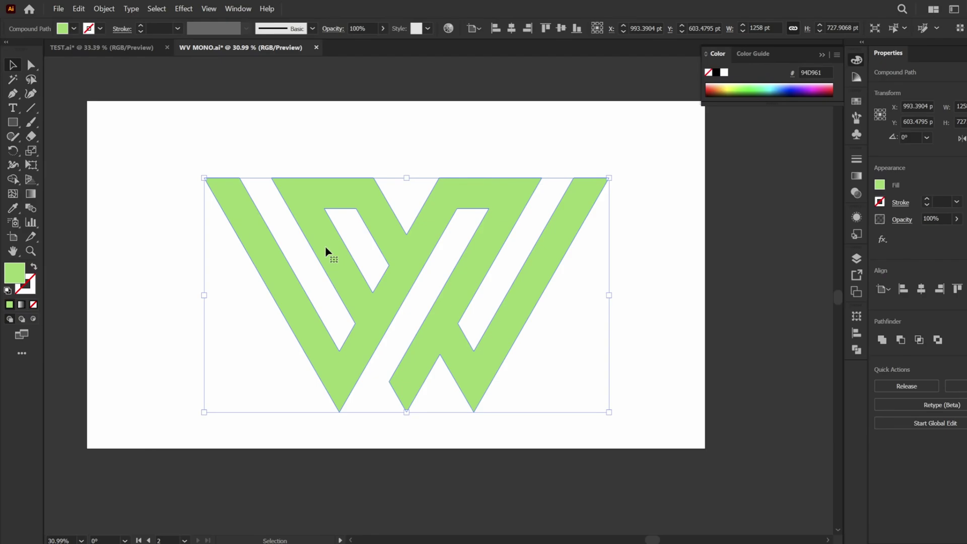
Release the compound path of the green W monogram.
click(103, 270)
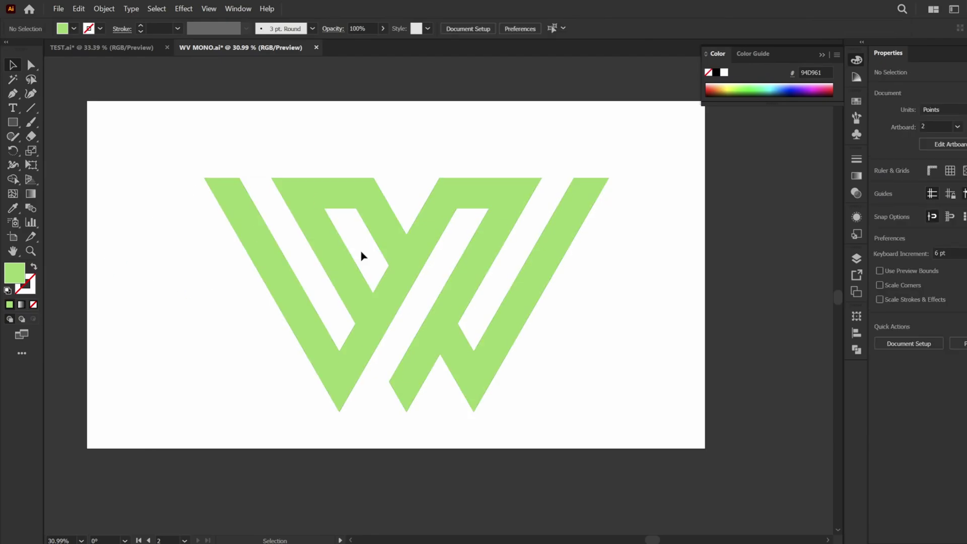
click(325, 239)
right_click(325, 239)
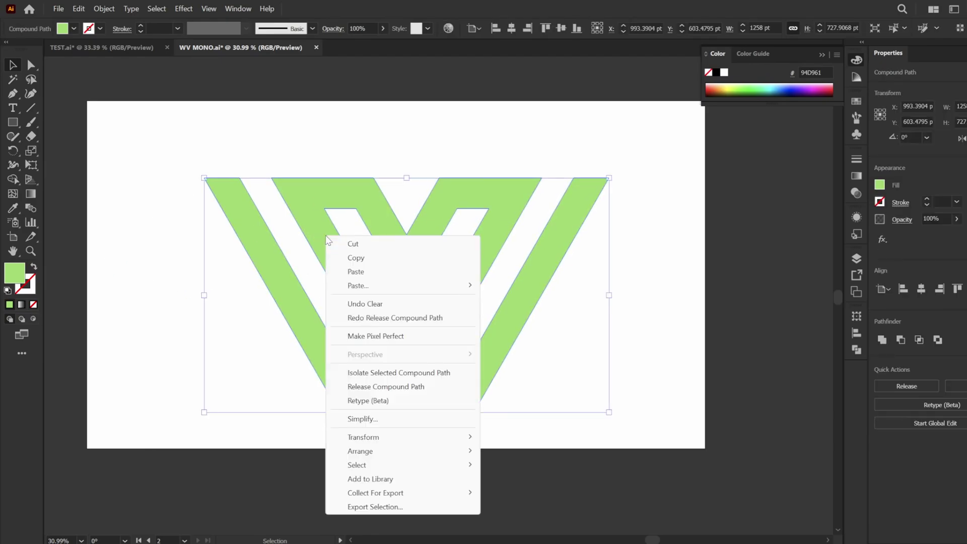
click(382, 387)
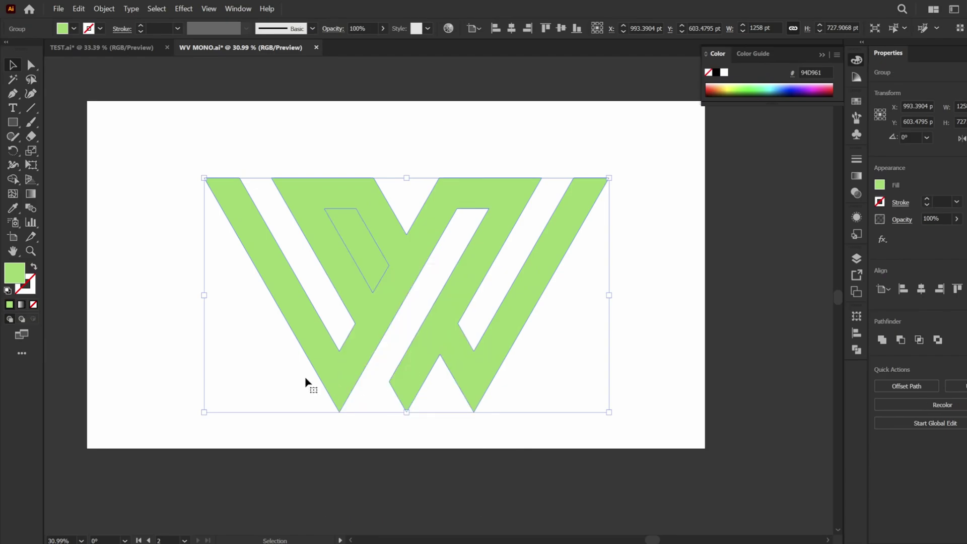
Split the released monogram's overlapping shapes with the Pathfinder Divide operation.
click(205, 339)
click(408, 243)
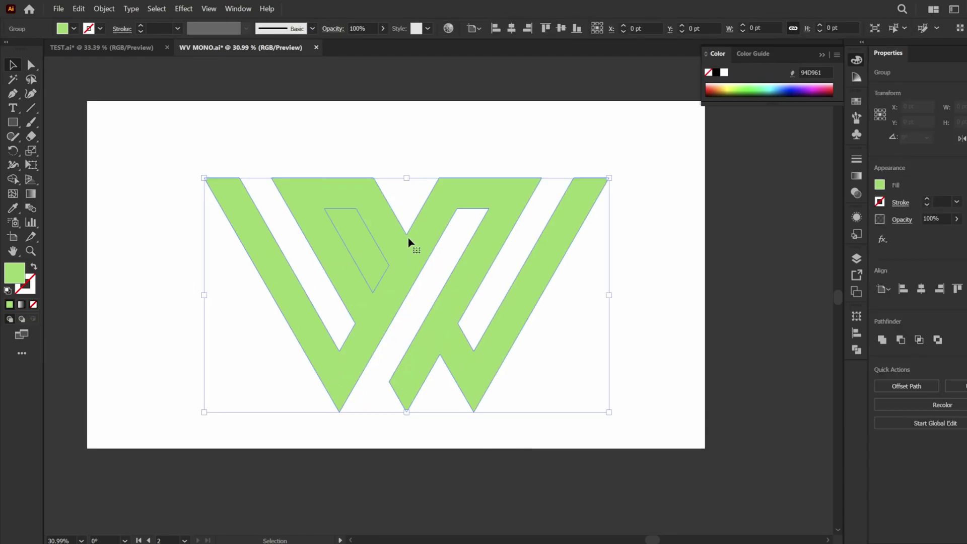
right_click(356, 243)
key(Escape)
click(965, 356)
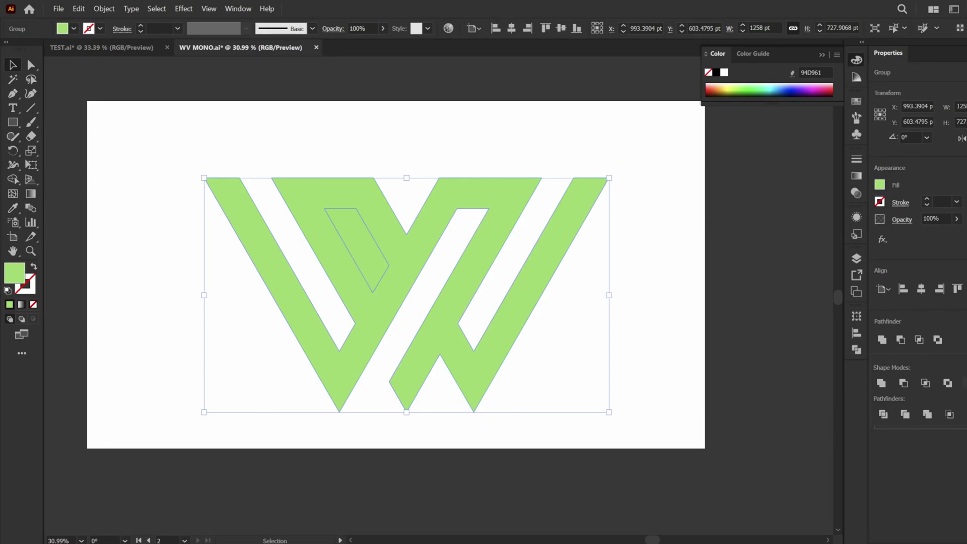
click(883, 415)
Ungroup the divided monogram and delete the piece filling its enclosed inner slot.
click(349, 236)
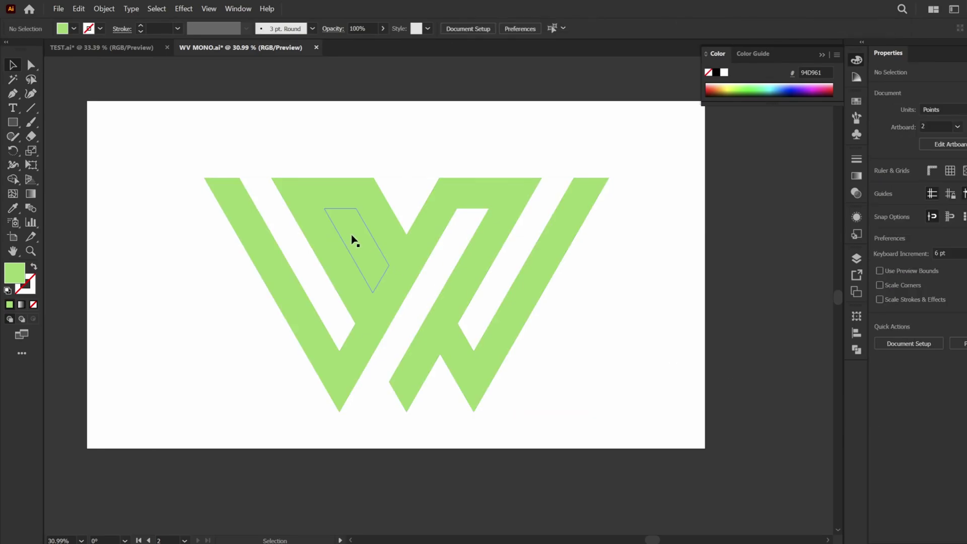
right_click(351, 236)
click(391, 400)
drag(168, 309, 424, 198)
shift+click(393, 210)
key(Delete)
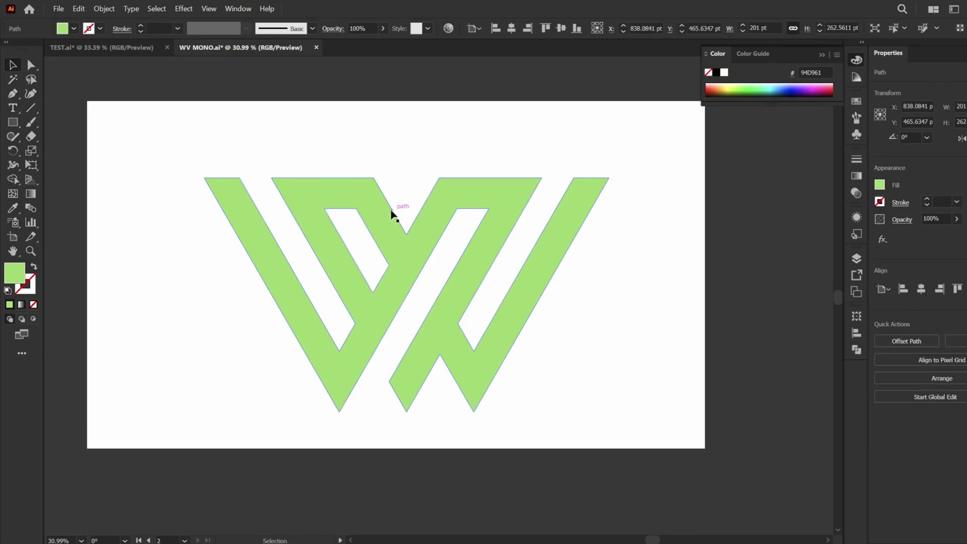
Run the KSDrafter™ Free Version script on the divided green W monogram.
click(318, 202)
click(58, 9)
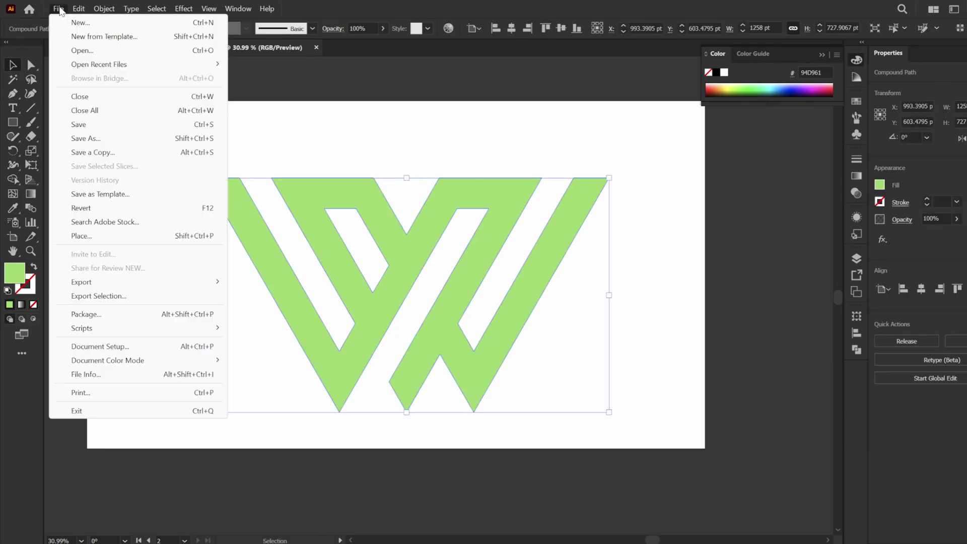
mouse_move(111, 328)
click(264, 354)
click(130, 303)
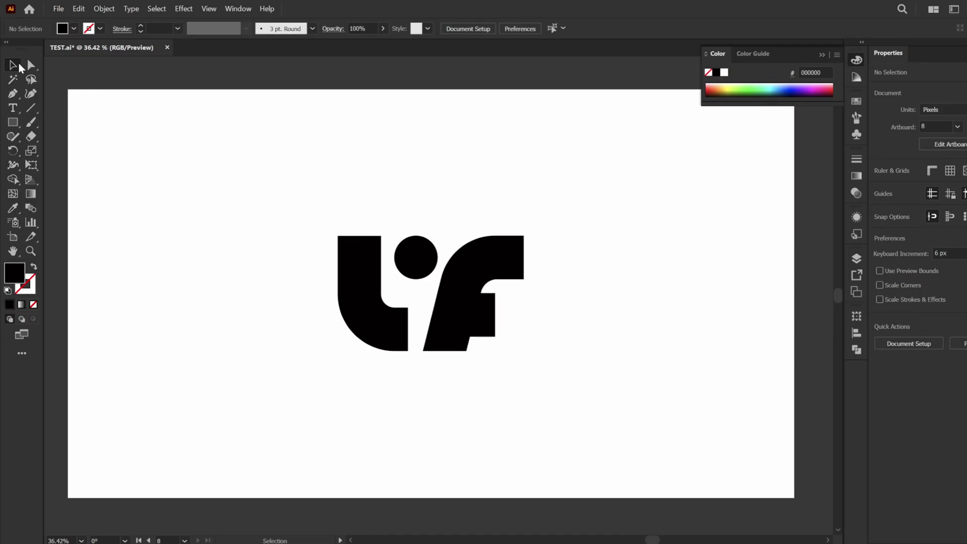
Select all parts of the black "lif" logo, including the dot, and run the KSDrafter™ Free Version script on them.
drag(270, 204, 530, 364)
click(59, 9)
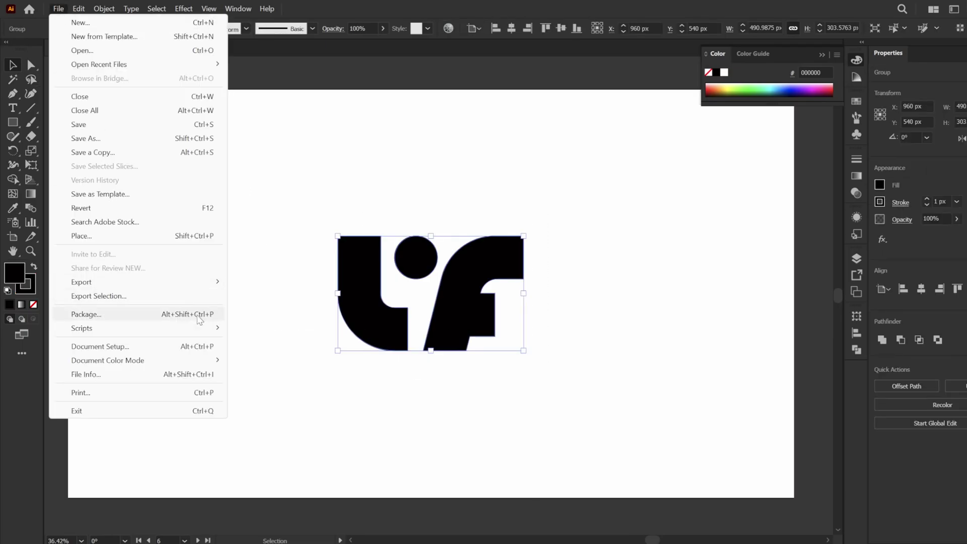
mouse_move(200, 328)
click(280, 361)
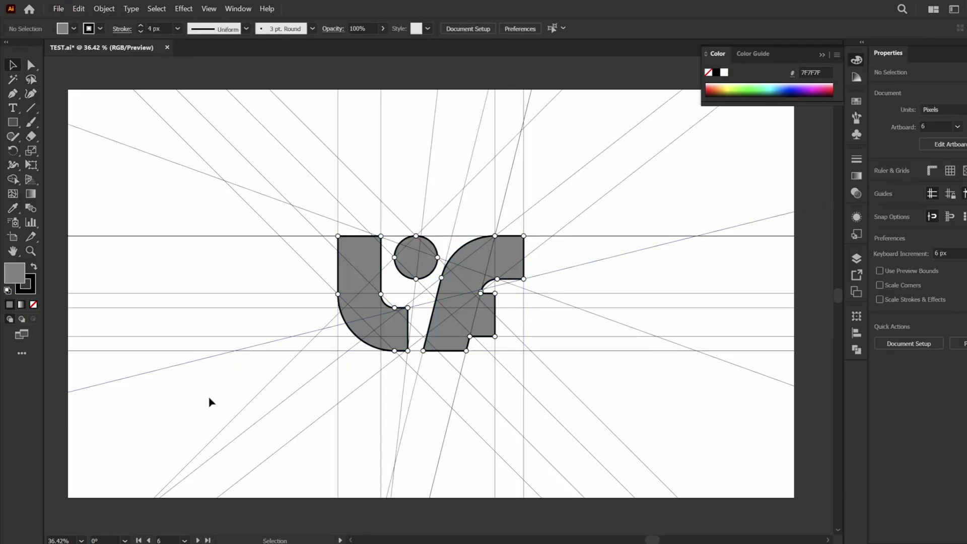
scroll(210, 402, down, 2)
scroll(176, 358, up, 2)
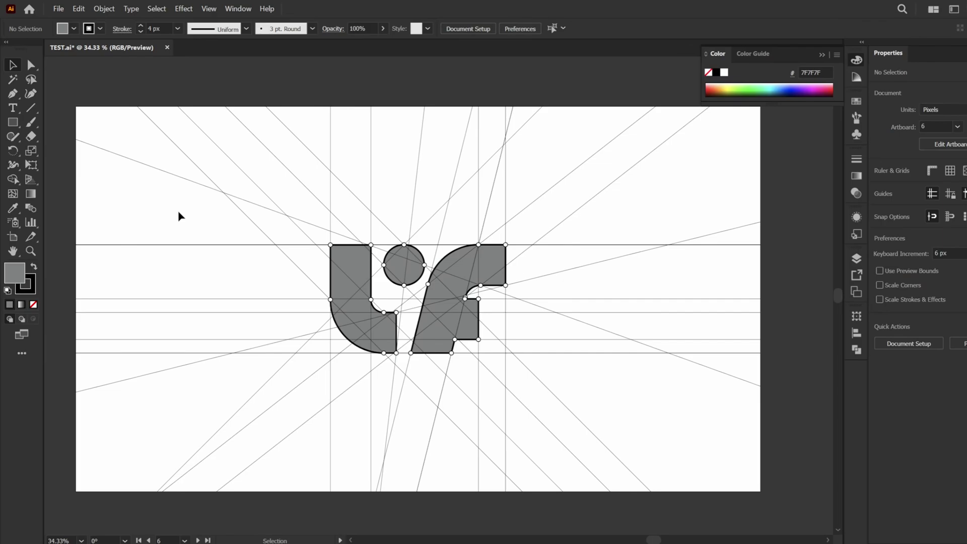
scroll(225, 267, down, 1)
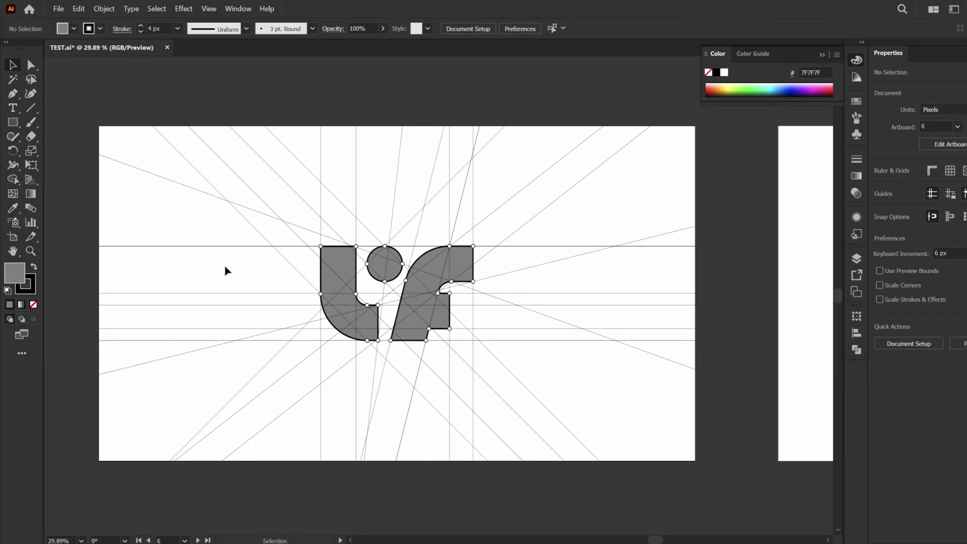